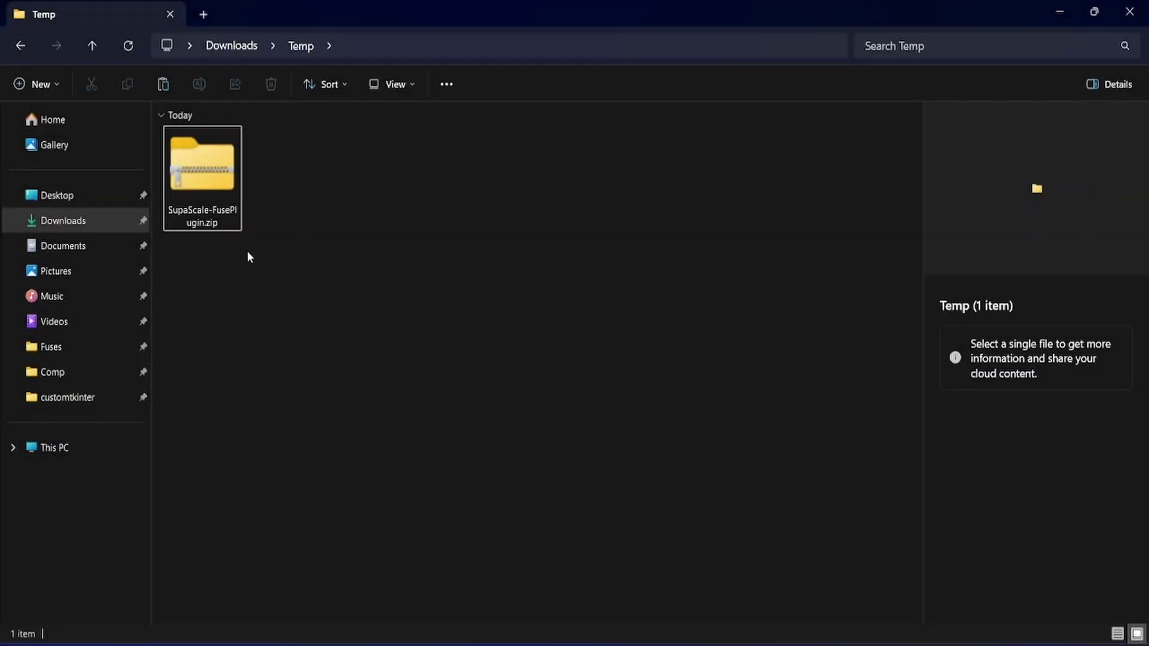
# Extract SupaScale-FusePlugin.zip into the folder D:\Downloads\Temp\SupaScale-FusePlugin
pyautogui.click(203, 176)
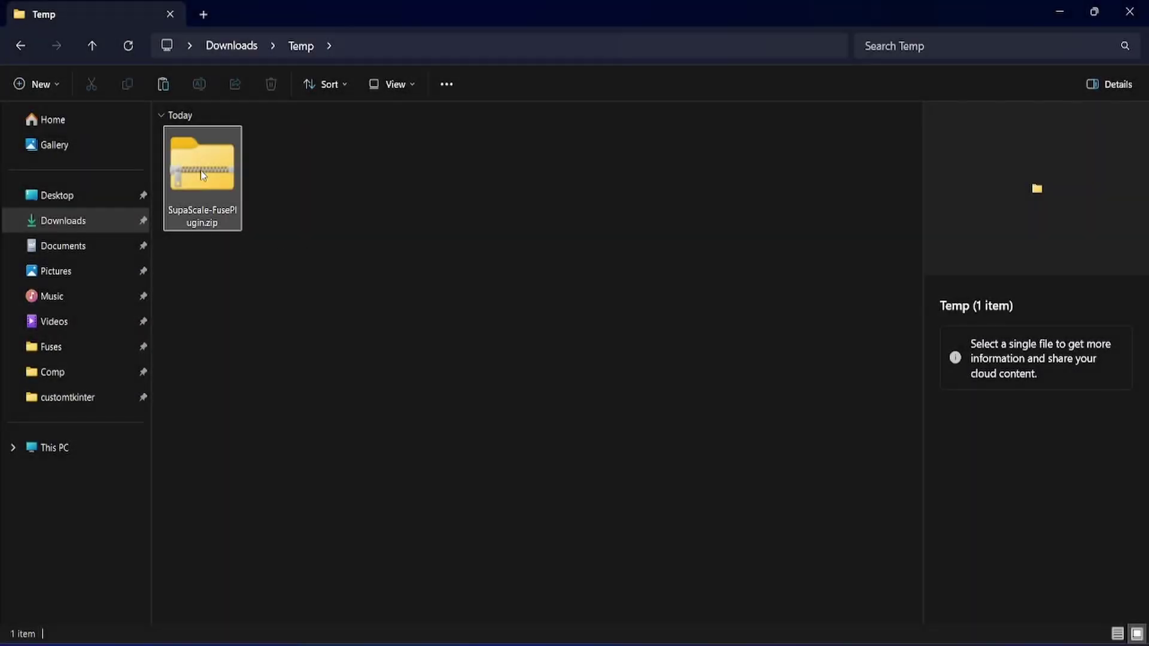
pyautogui.rightClick(203, 191)
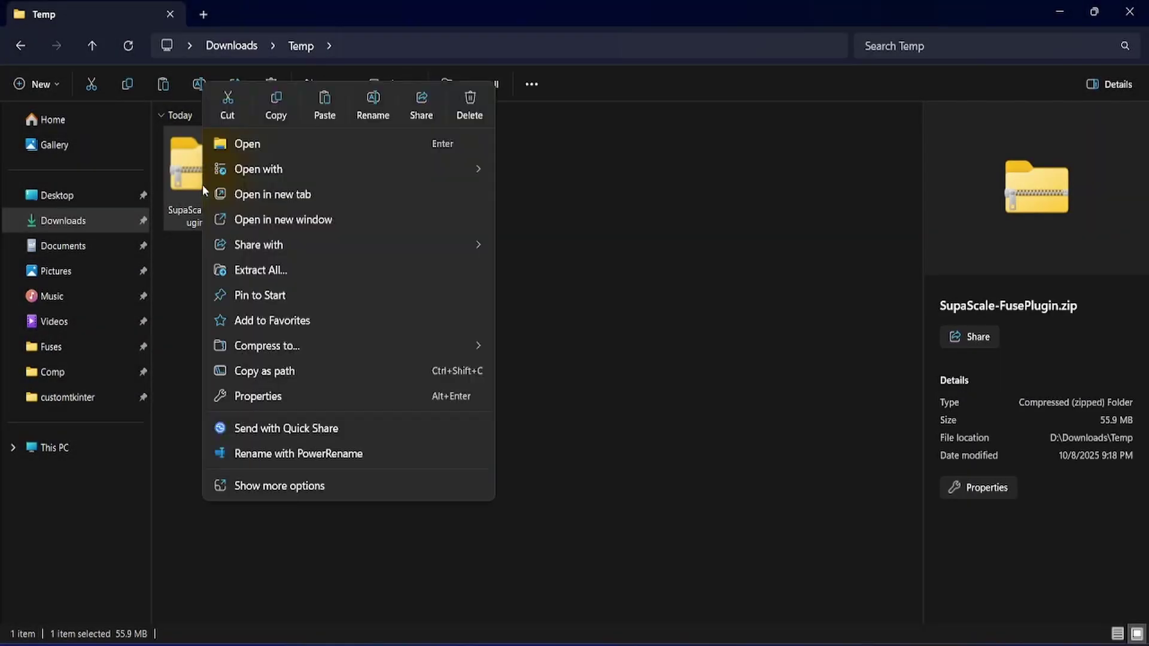
pyautogui.click(234, 269)
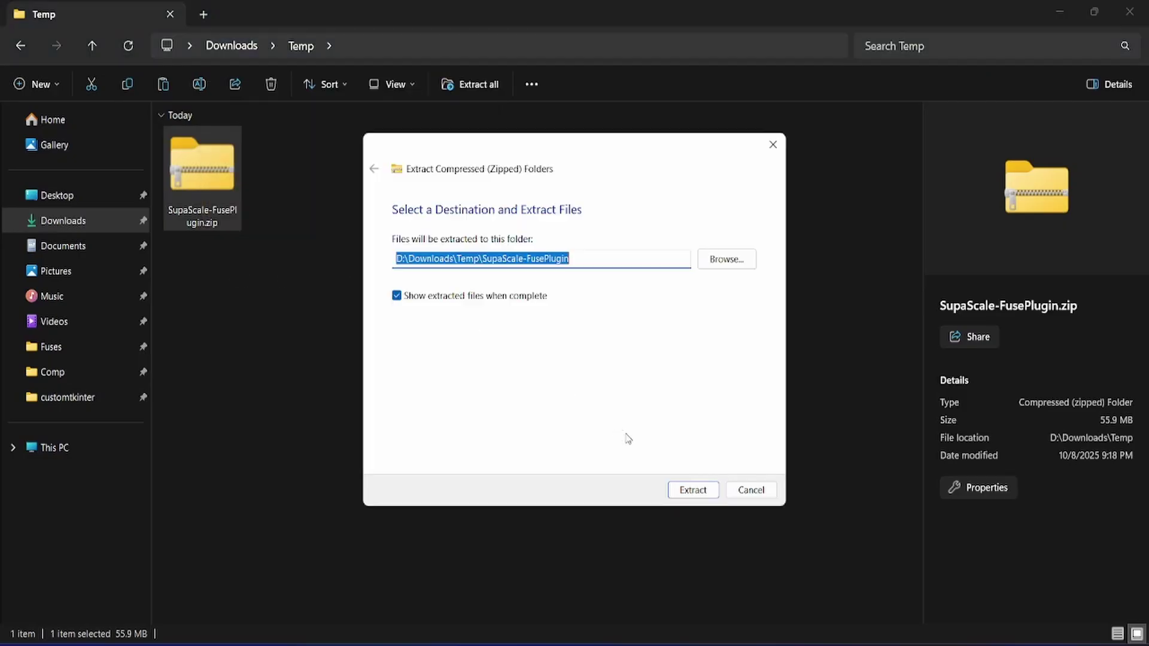
pyautogui.click(688, 491)
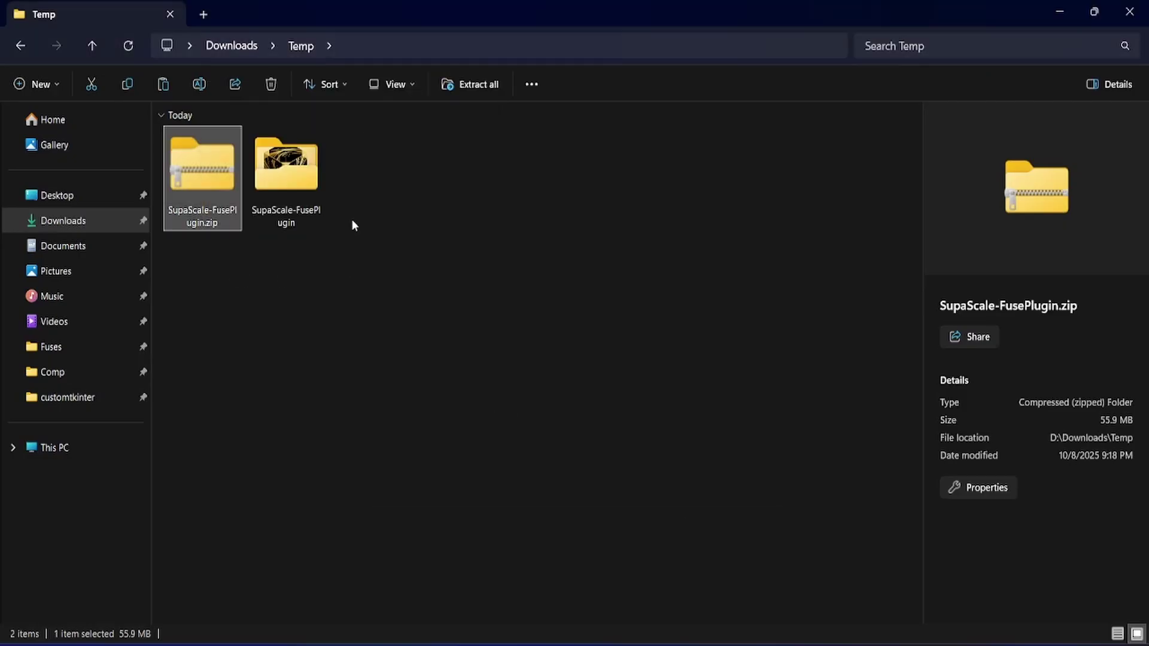
pyautogui.click(347, 220)
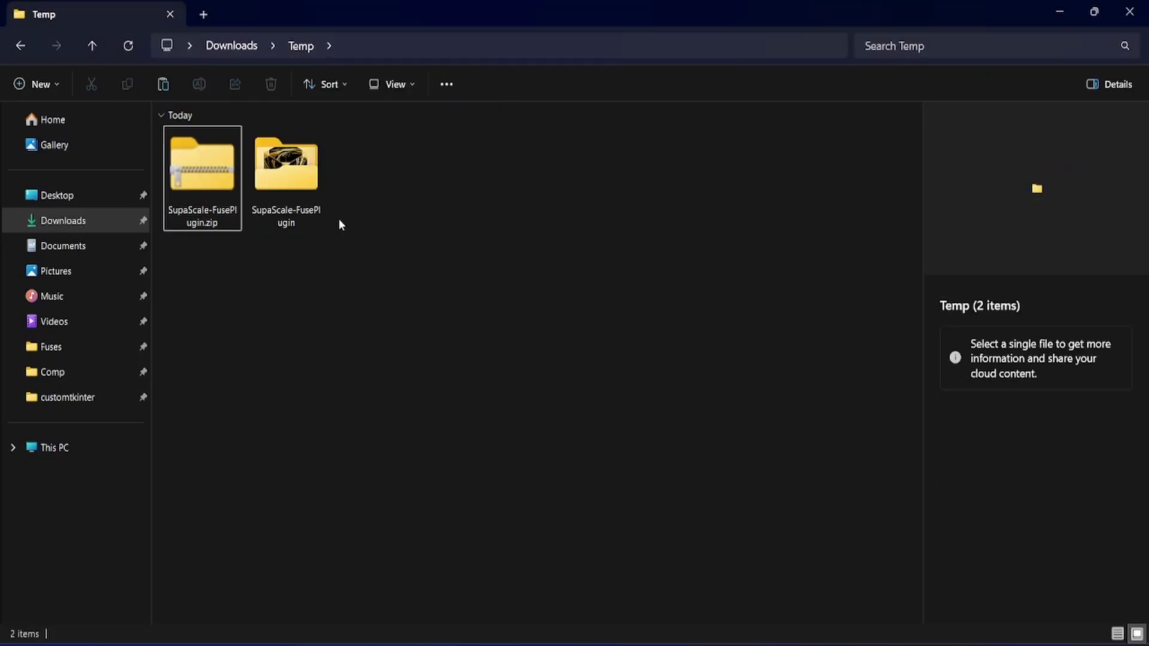
# Open the extracted SupaScale-FusePlugin folder and cut the SupaScale folder inside it
pyautogui.click(302, 182)
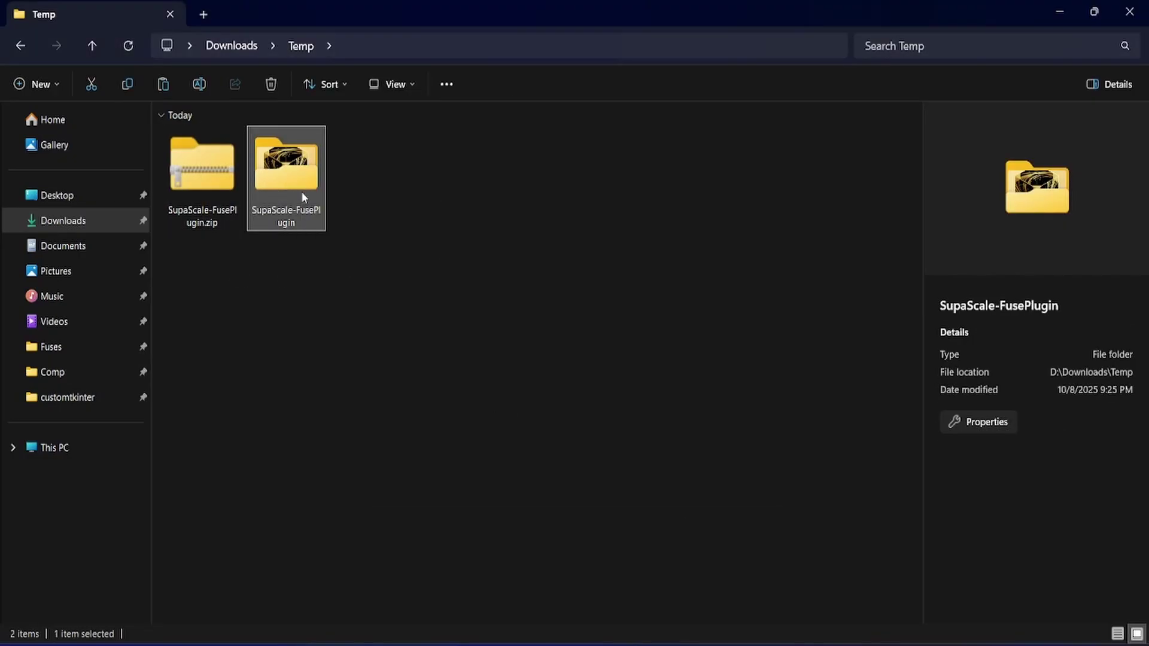
pyautogui.doubleClick(302, 191)
pyautogui.click(202, 157)
pyautogui.rightClick(202, 157)
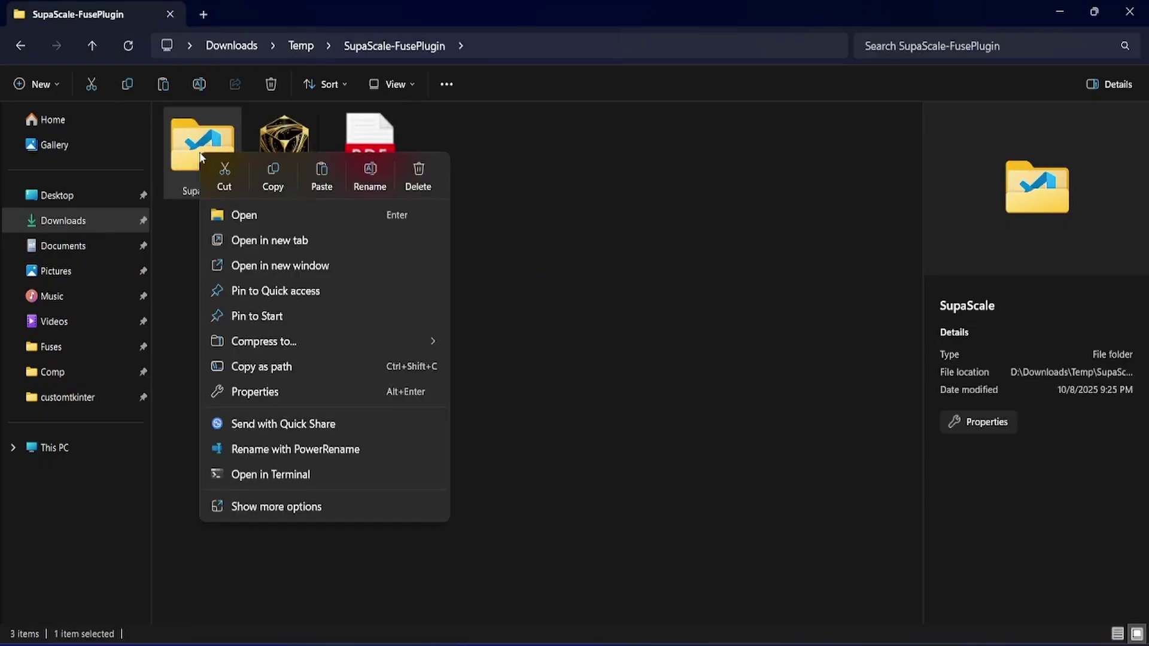
pyautogui.click(224, 187)
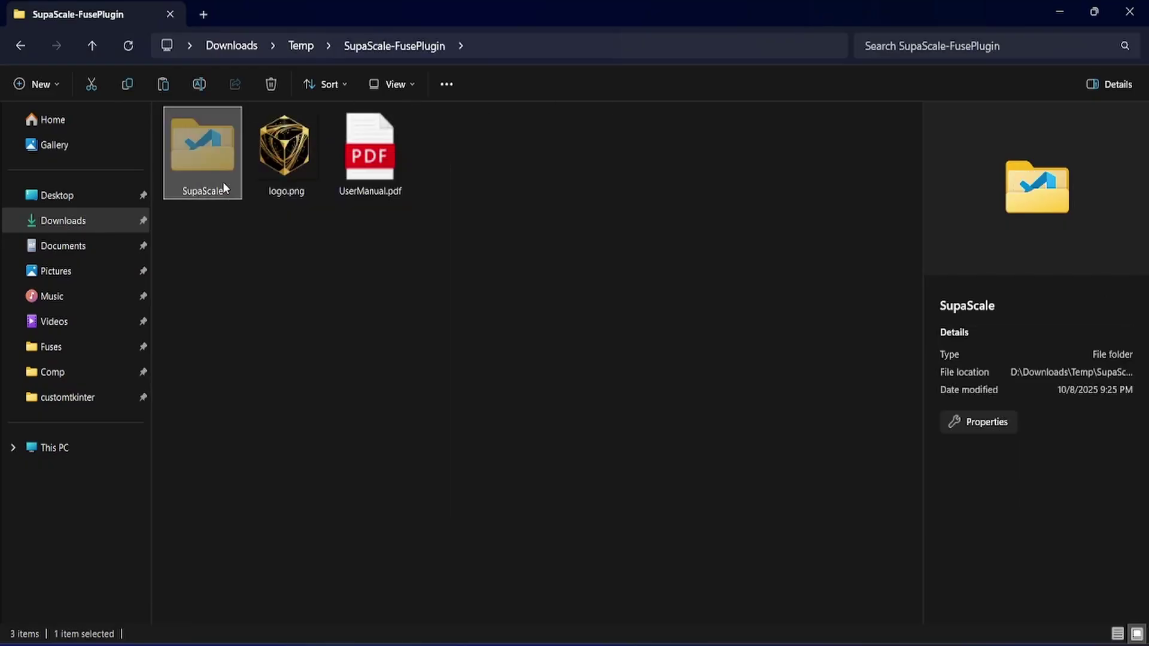
pyautogui.click(277, 254)
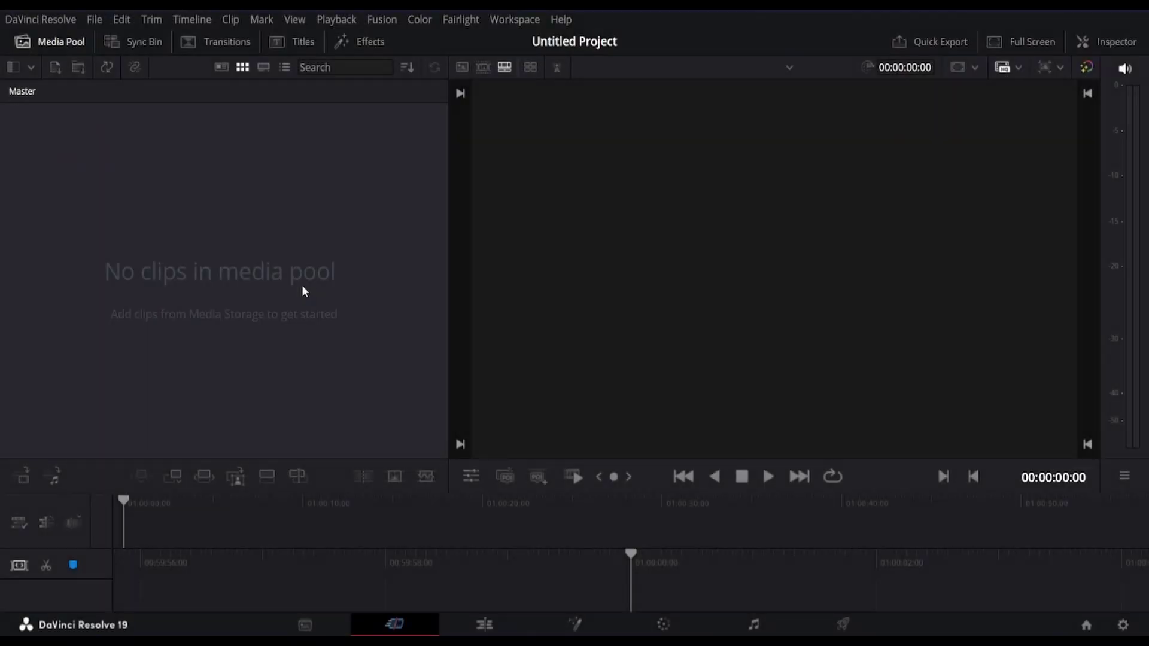
# On DaVinci Resolve's Fusion page, find the Fuses entry in the Fusion Settings path map and show its folder under the user's AppData
pyautogui.click(575, 624)
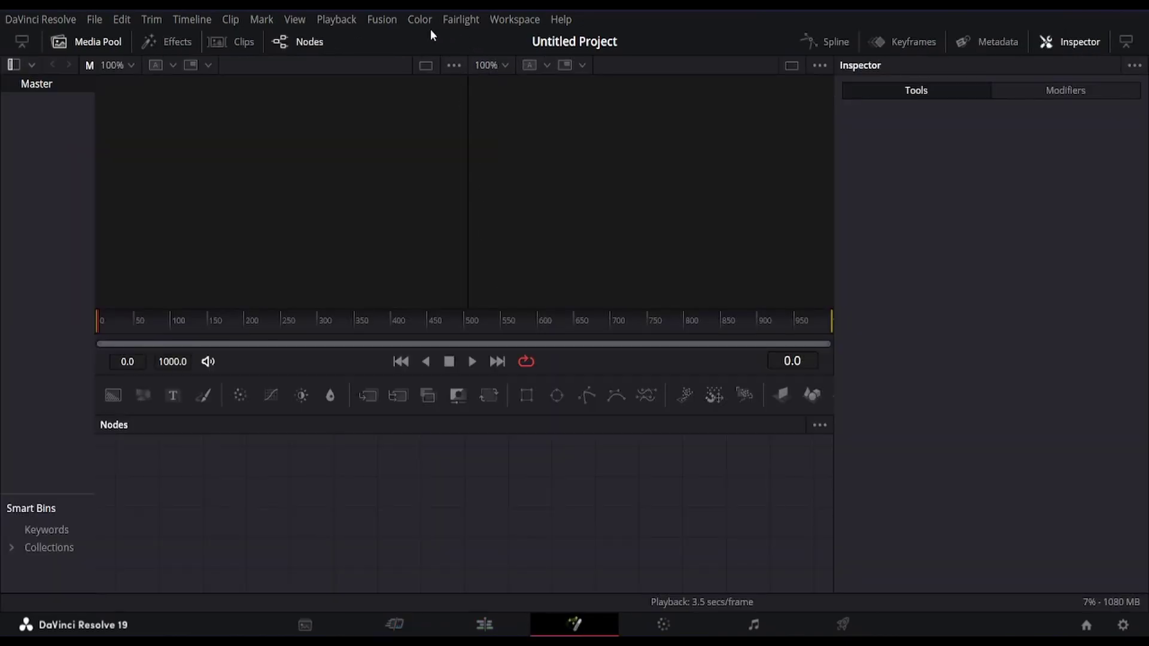
pyautogui.click(381, 20)
pyautogui.click(445, 54)
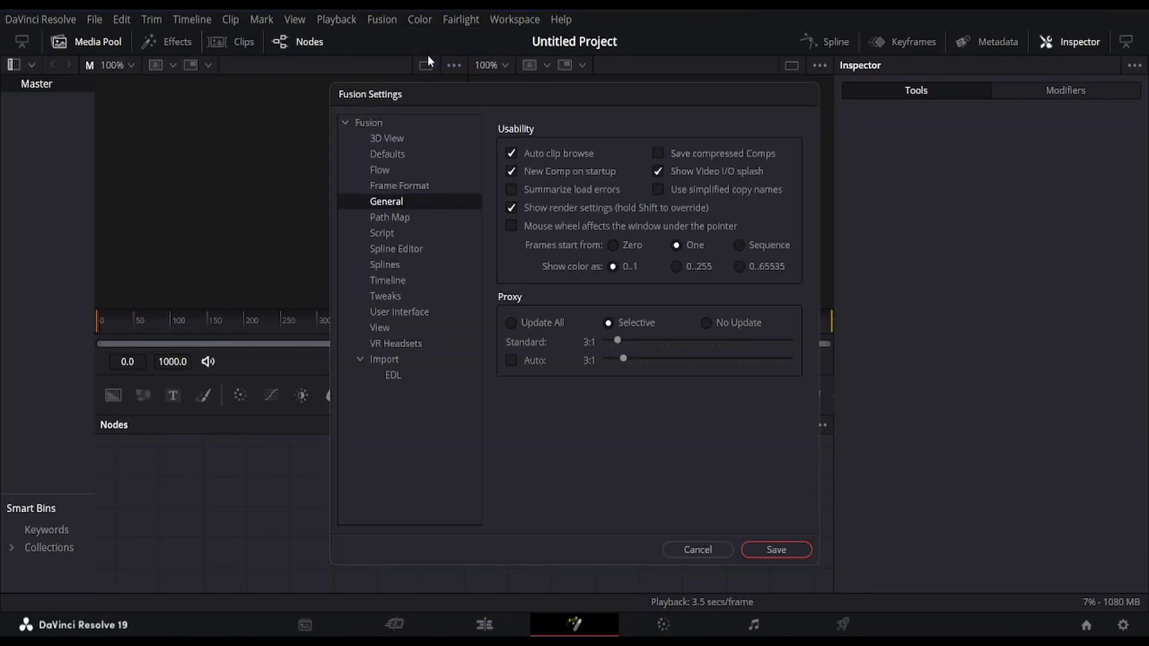
pyautogui.click(417, 223)
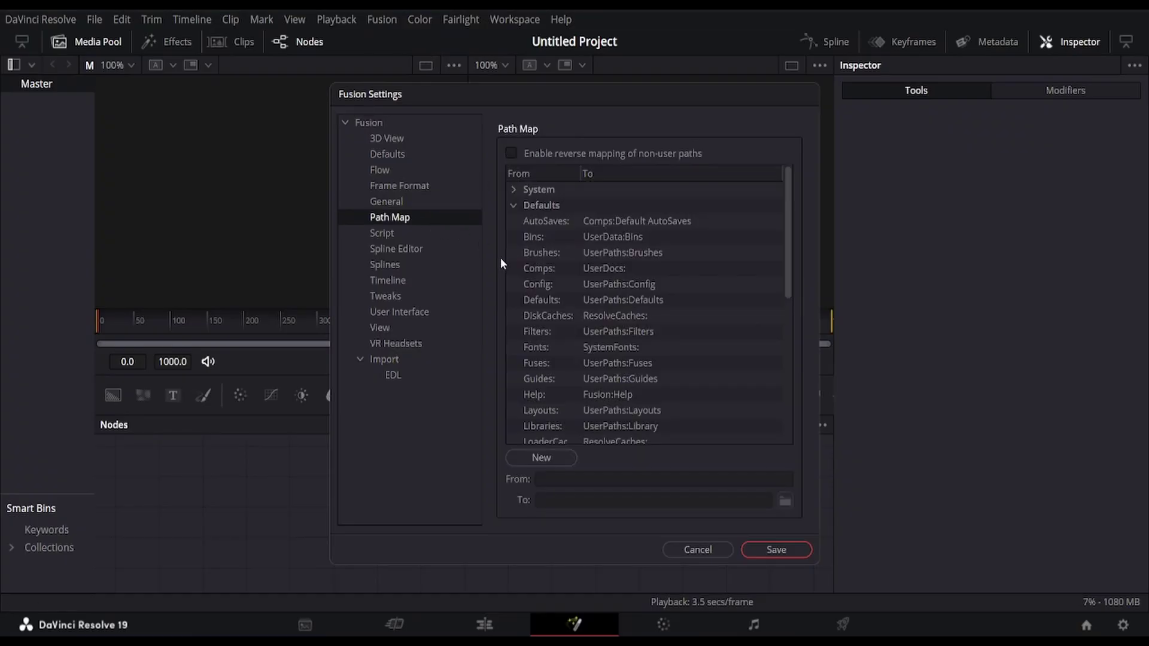
pyautogui.click(535, 366)
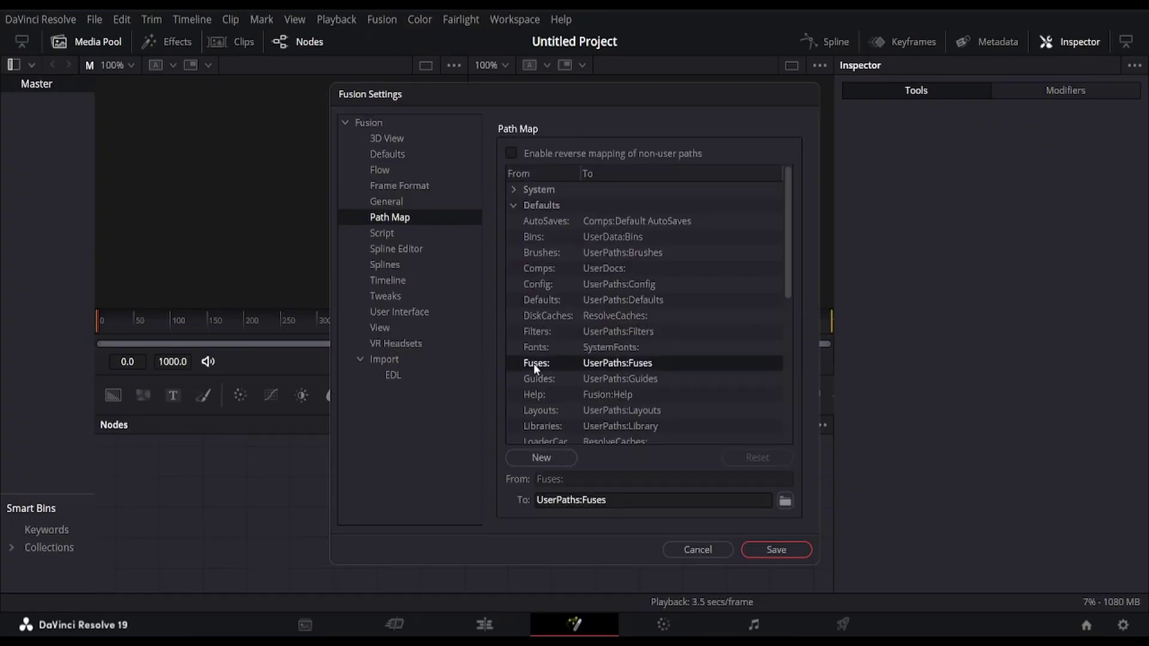
pyautogui.rightClick(580, 364)
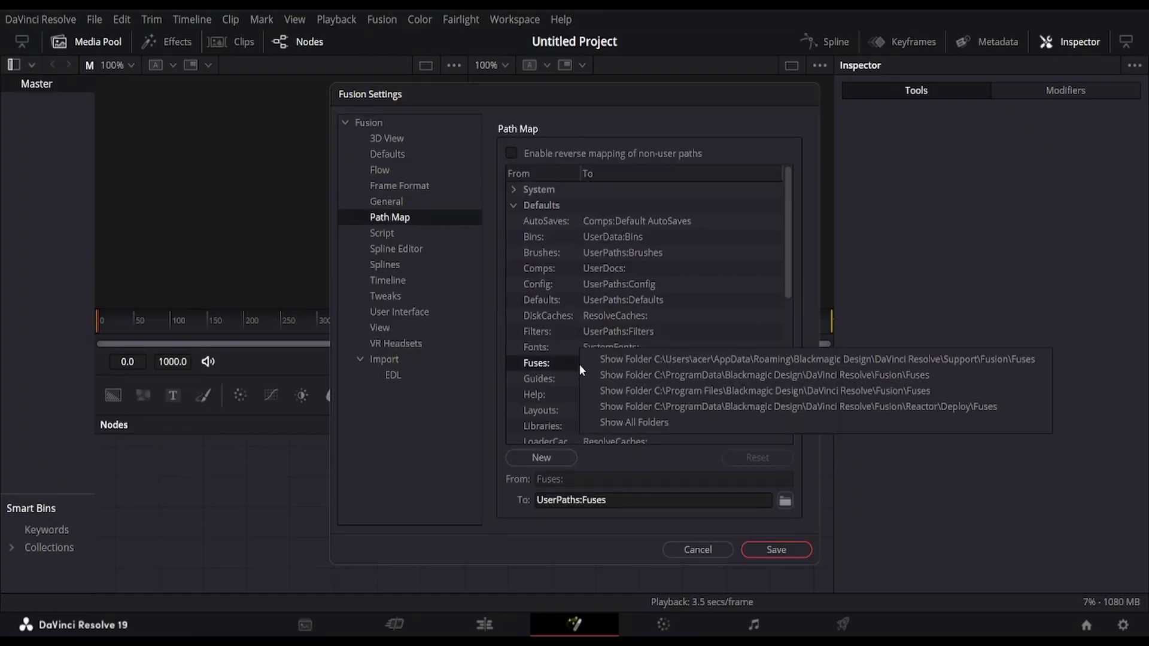
pyautogui.click(635, 358)
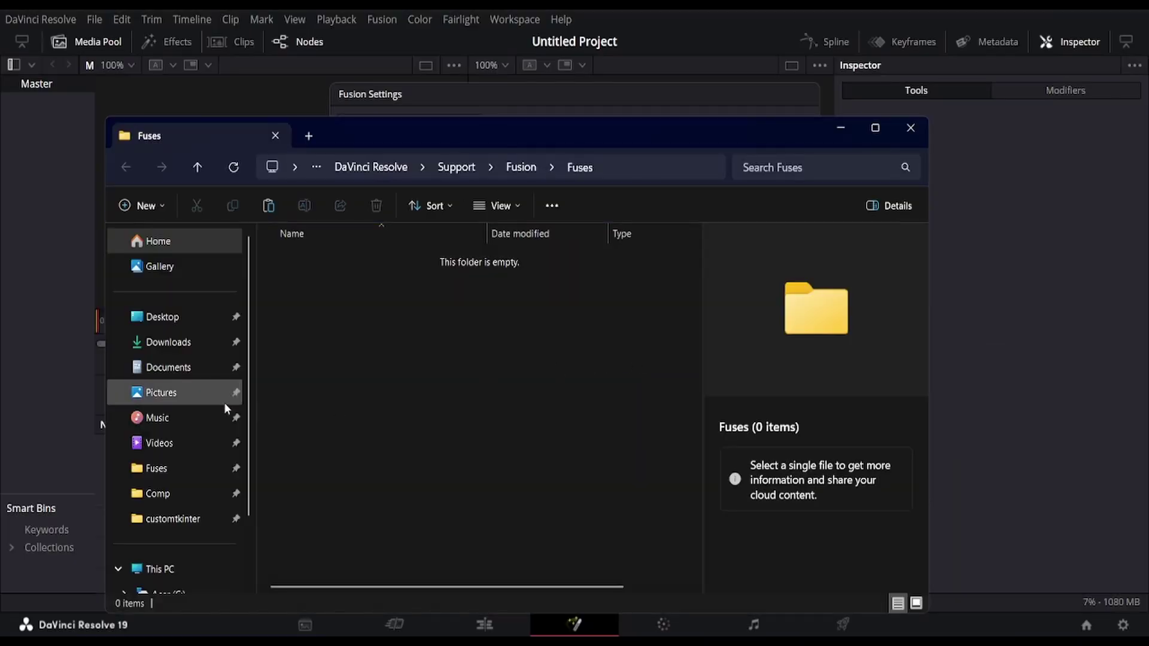
# Paste the SupaScale folder into the Fuses folder and dismiss the Fusion settings without saving
pyautogui.click(118, 560)
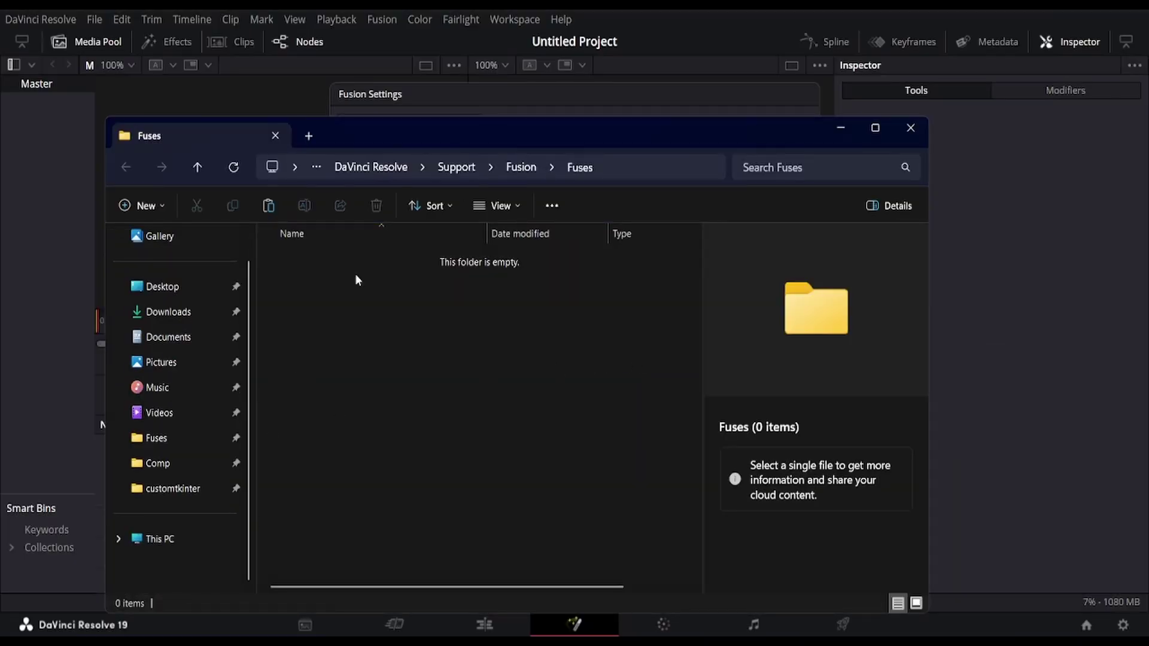
pyautogui.rightClick(319, 287)
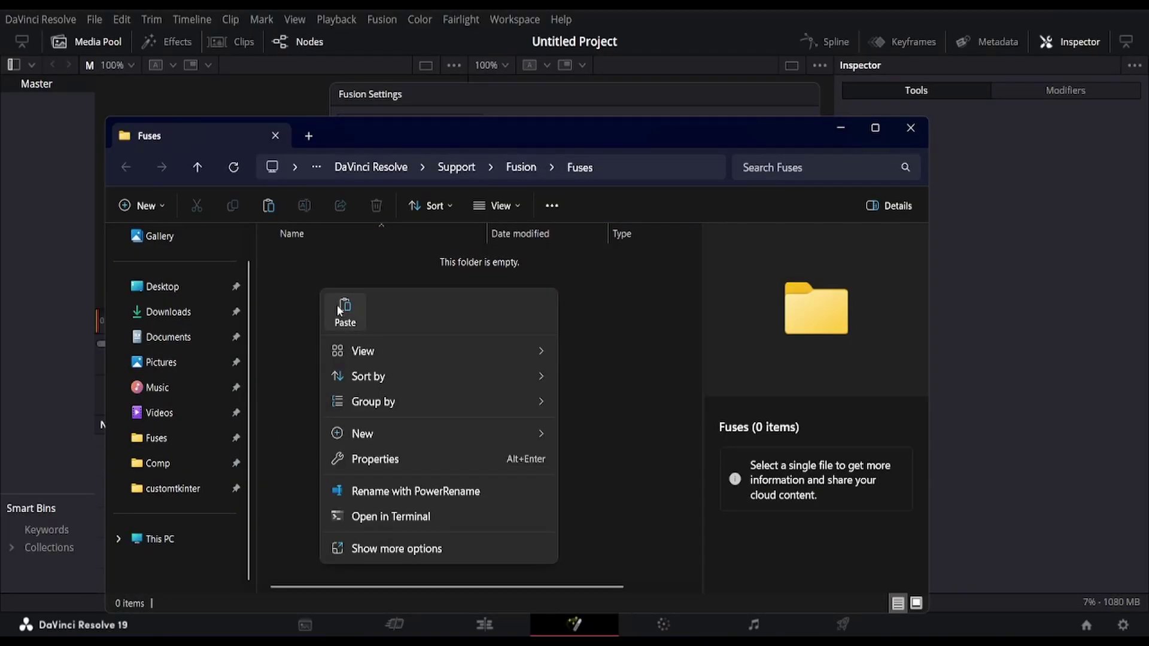
pyautogui.click(347, 308)
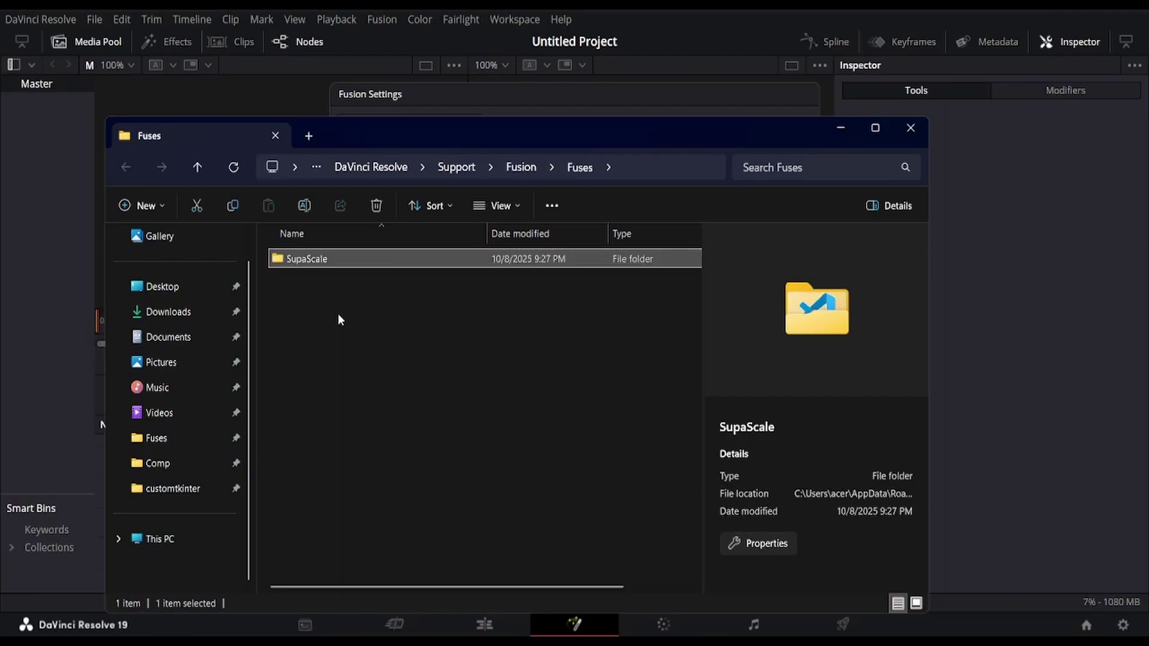
pyautogui.click(836, 134)
pyautogui.click(691, 546)
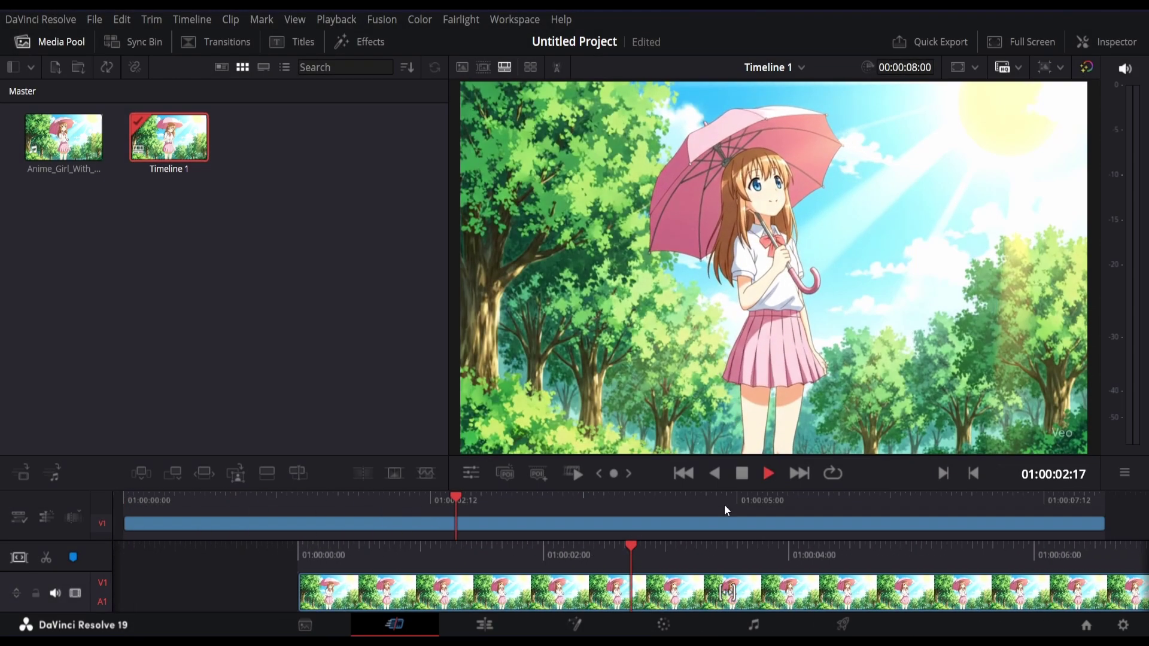
# Stop playback of the umbrella clip and add a SupaScale node after MediaIn1 in its Fusion composition
pyautogui.press('space')
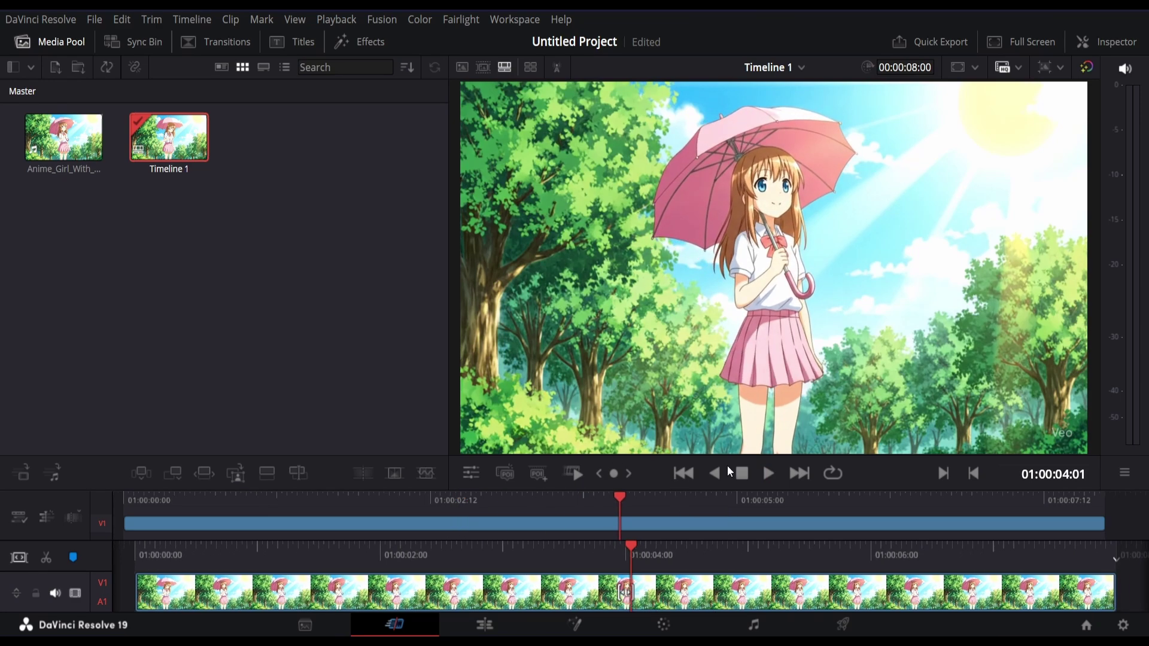
pyautogui.click(588, 630)
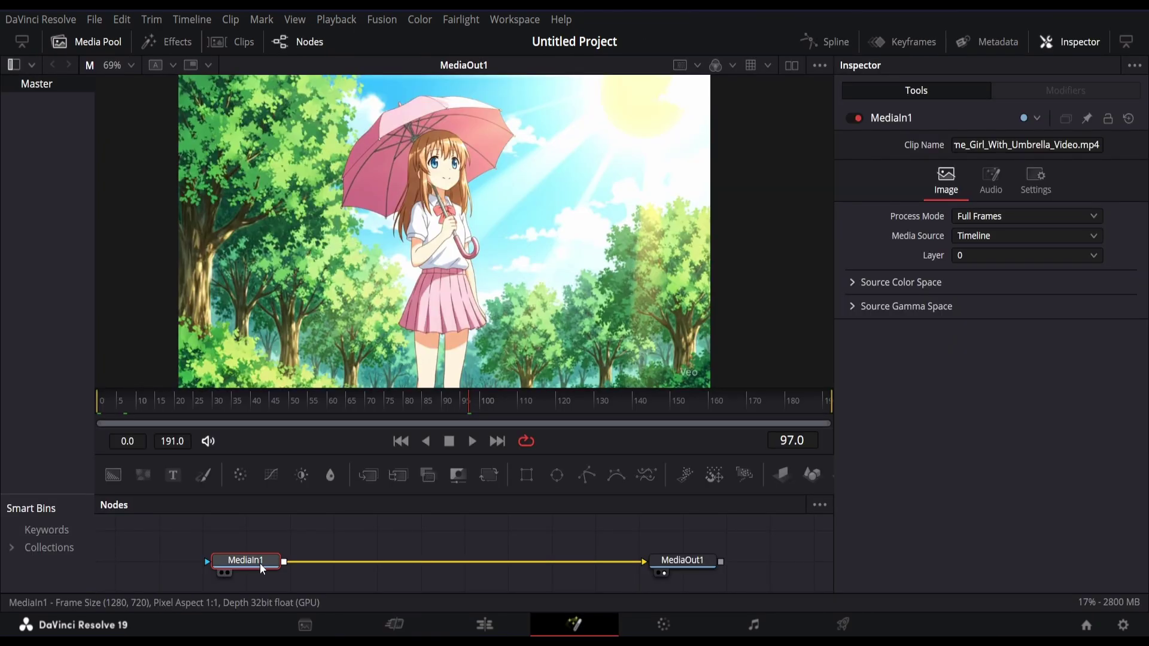
pyautogui.hotkey('shift', 'space')
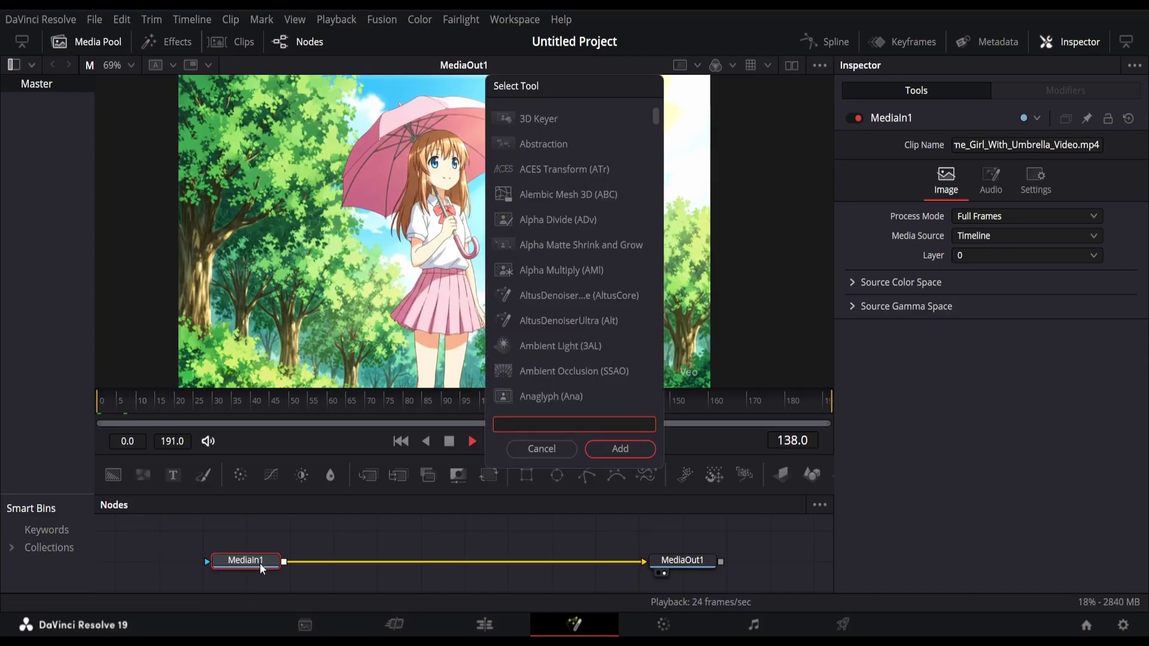
pyautogui.write('supa')
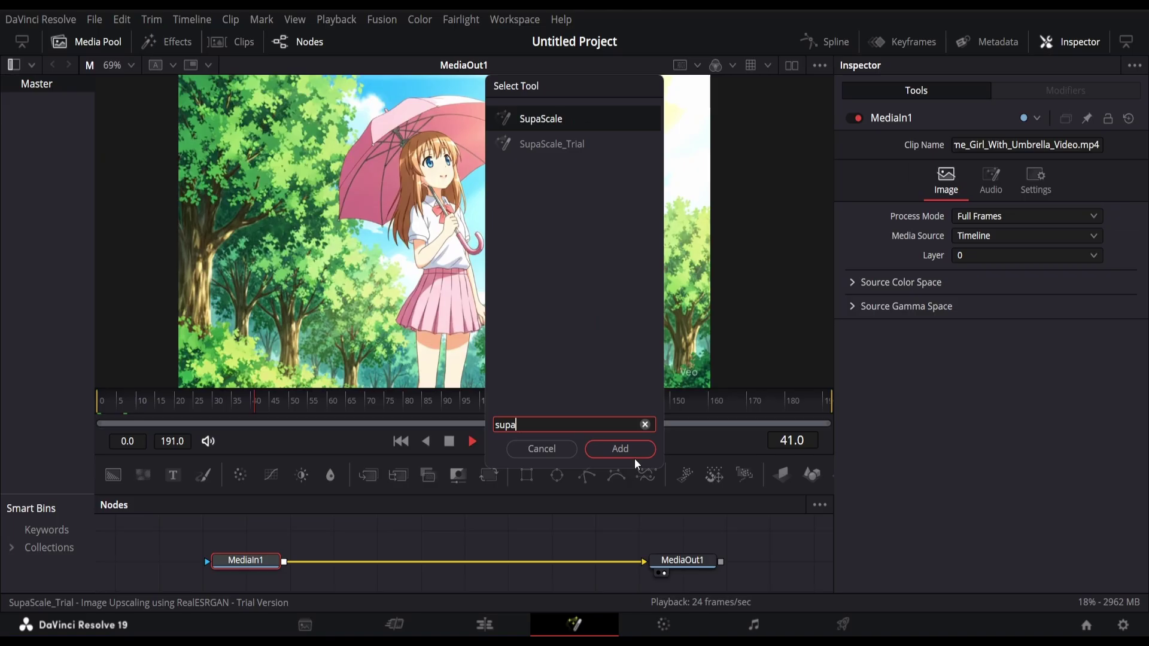
pyautogui.click(637, 449)
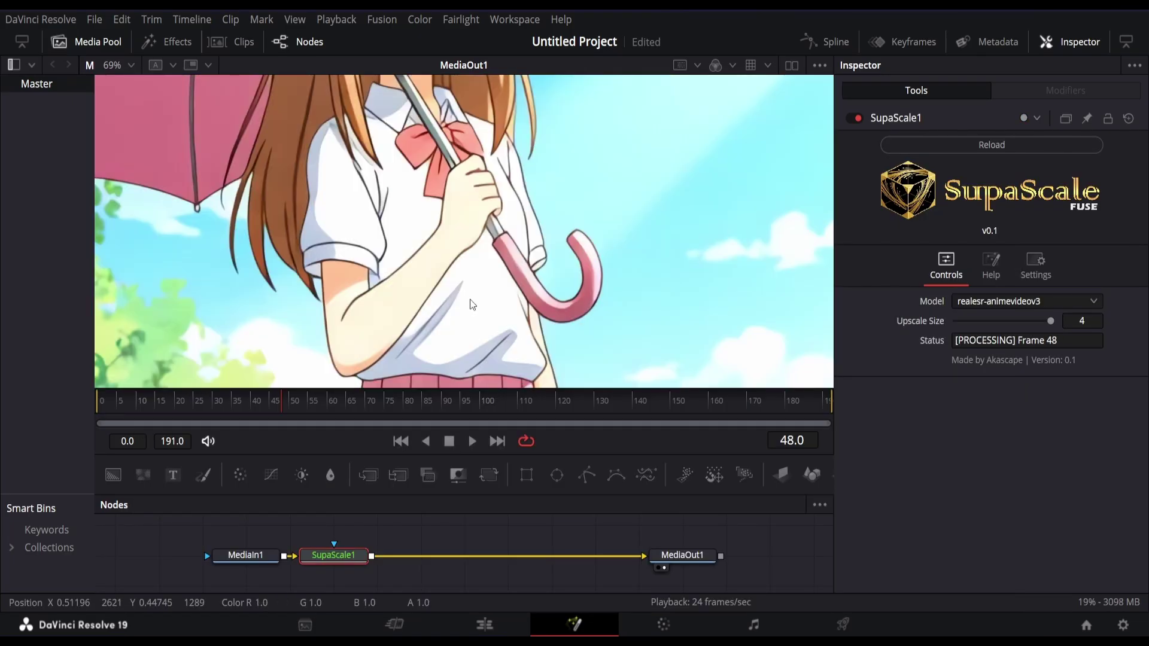
# Examine the upscaled output's detail and resolution, and compare it with MediaIn1 by viewing each node in turn
pyautogui.scroll(-2, 472, 305)
pyautogui.scroll(4, 545, 265)
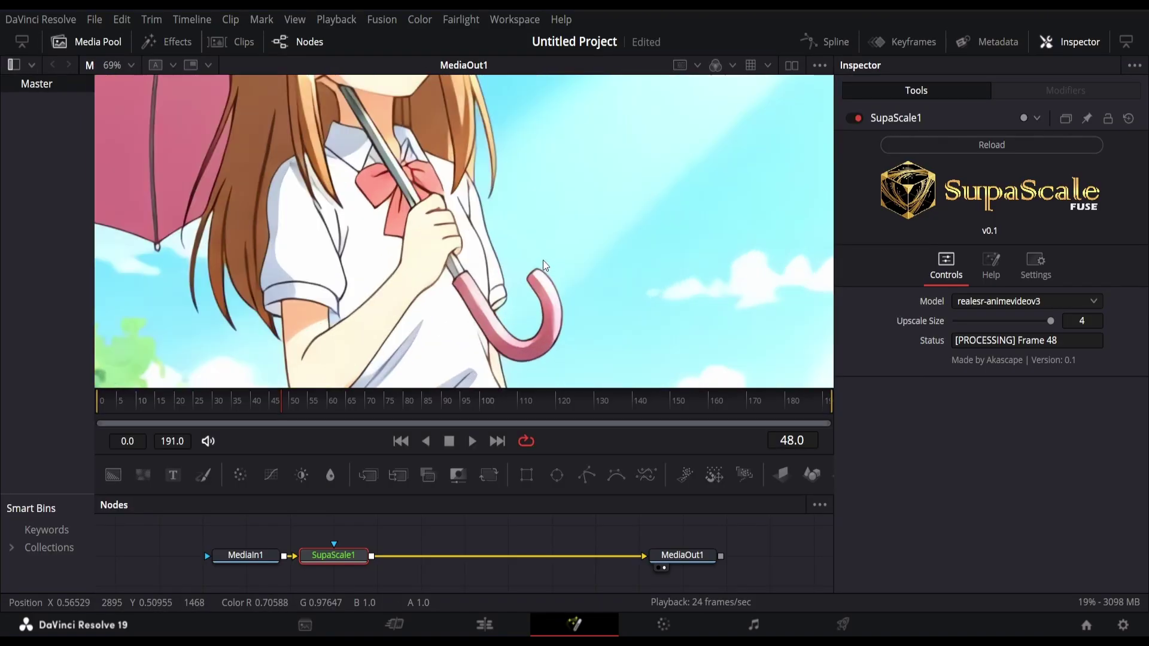
pyautogui.scroll(-4, 545, 265)
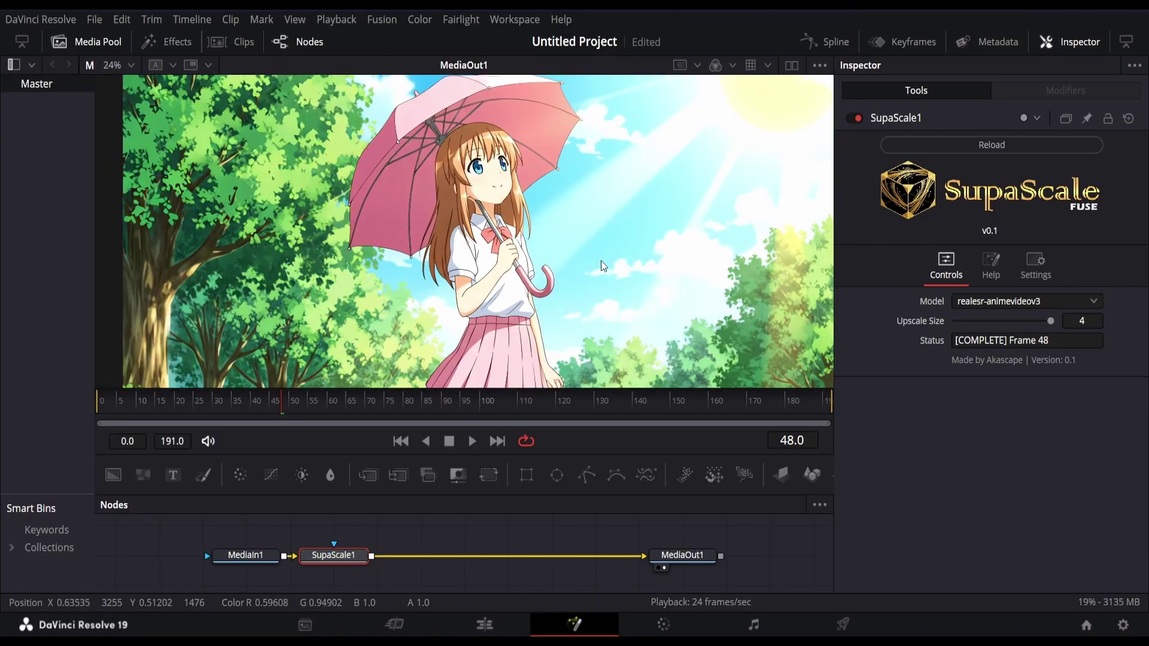
pyautogui.moveTo(576, 209); pyautogui.dragTo(470, 276)
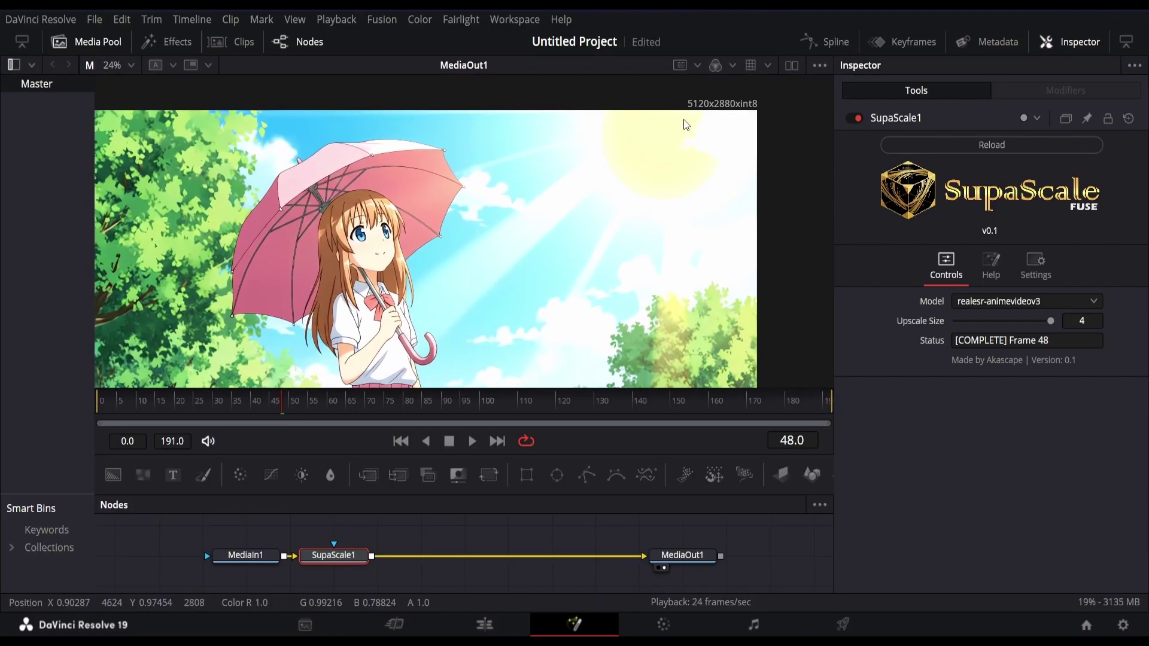
pyautogui.moveTo(253, 562); pyautogui.dragTo(514, 221)
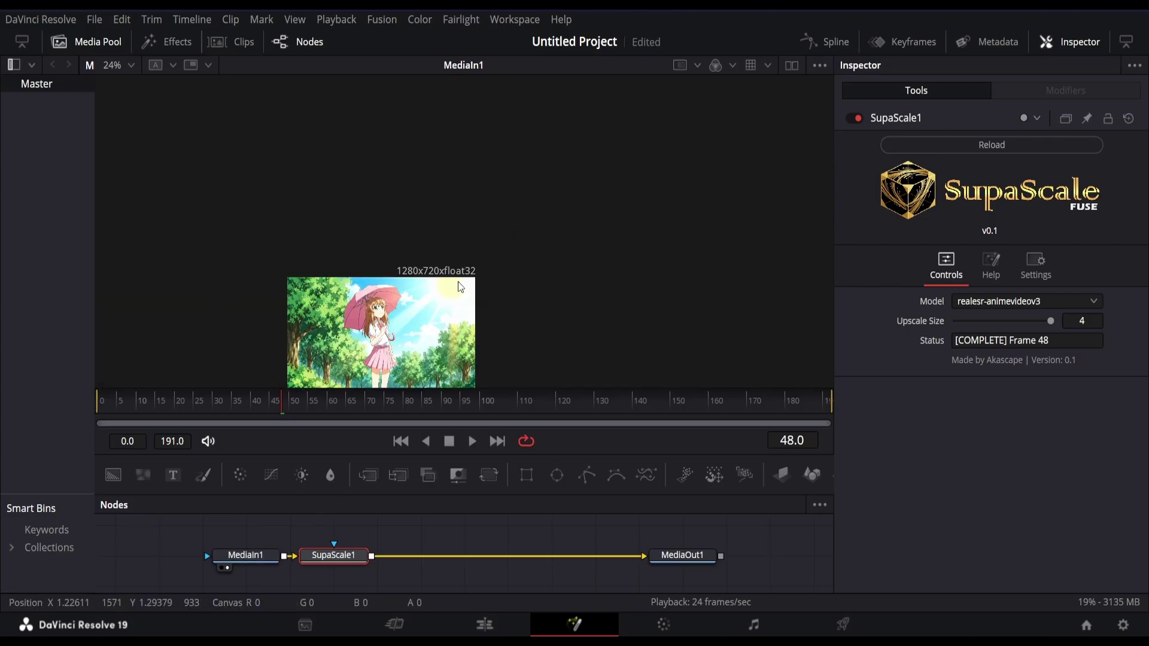
pyautogui.scroll(4, 453, 293)
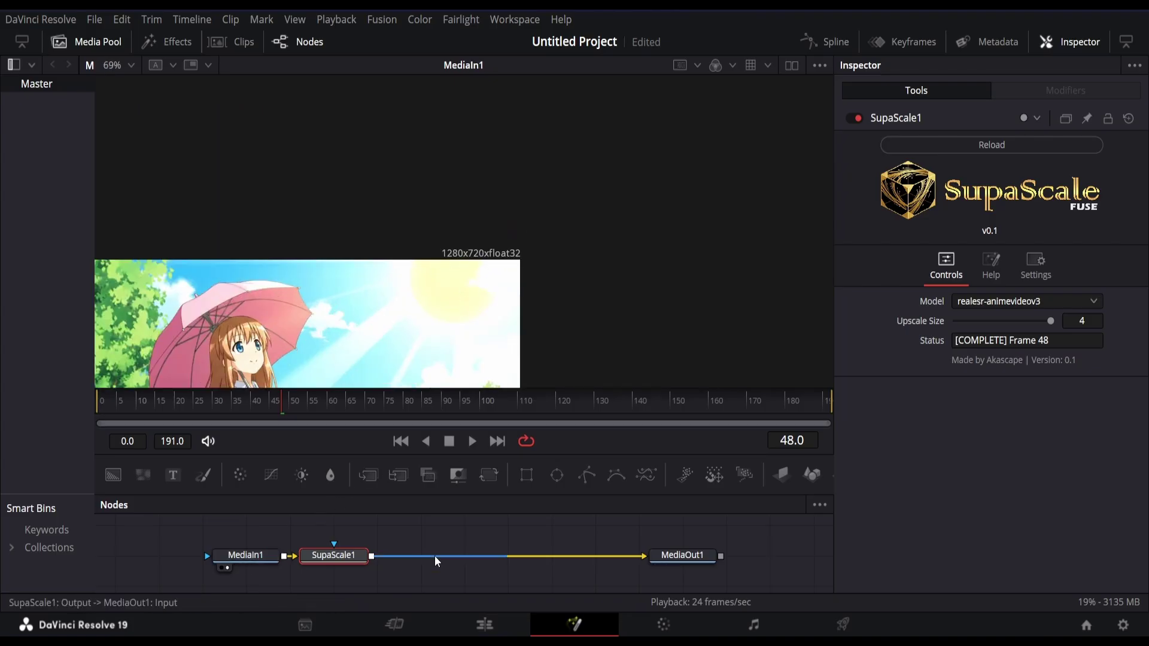
pyautogui.moveTo(338, 568); pyautogui.dragTo(448, 278)
pyautogui.scroll(-3, 519, 279)
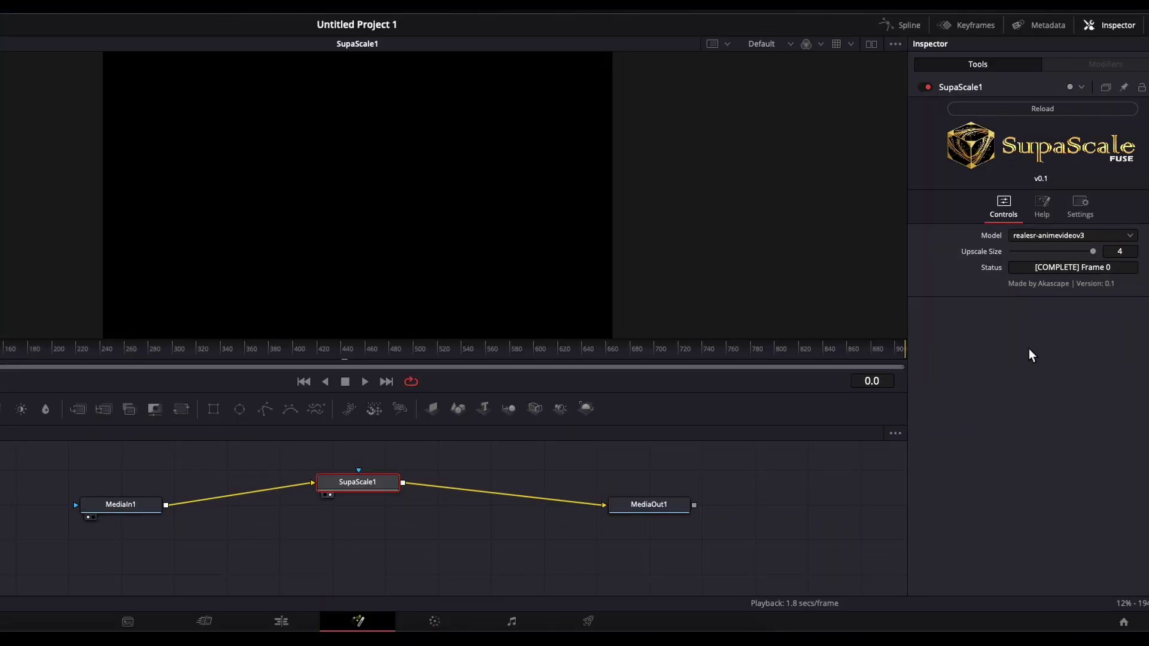
# Review the SupaScale1 node's help text and reload the fuse from its controls
pyautogui.click(1039, 221)
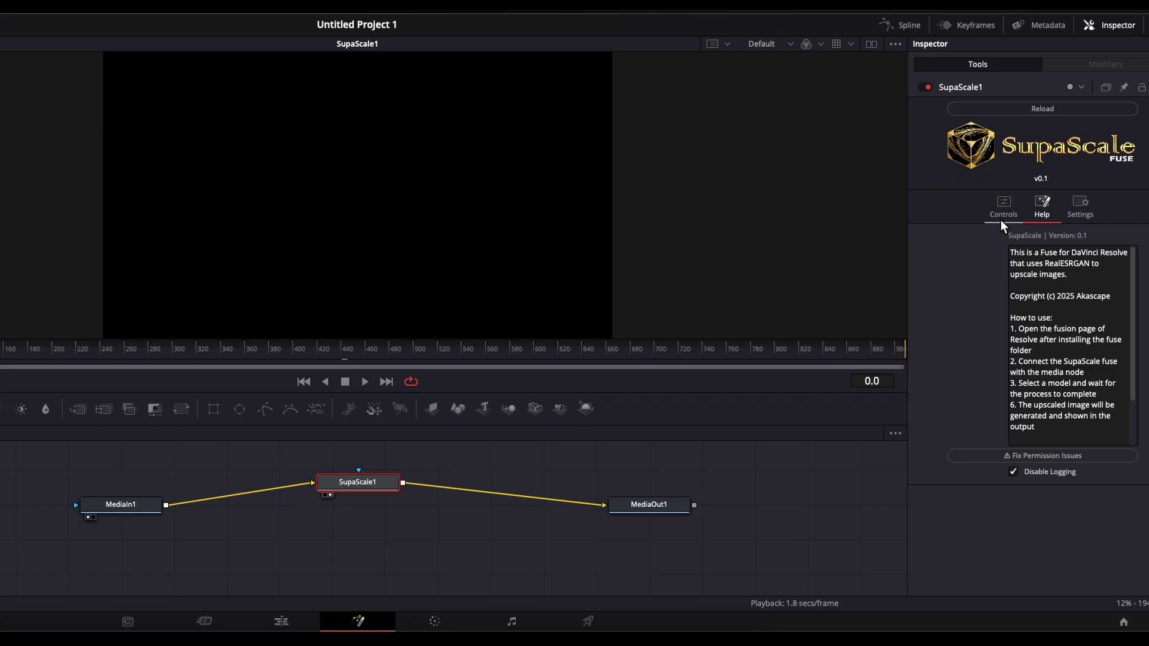
pyautogui.click(899, 151)
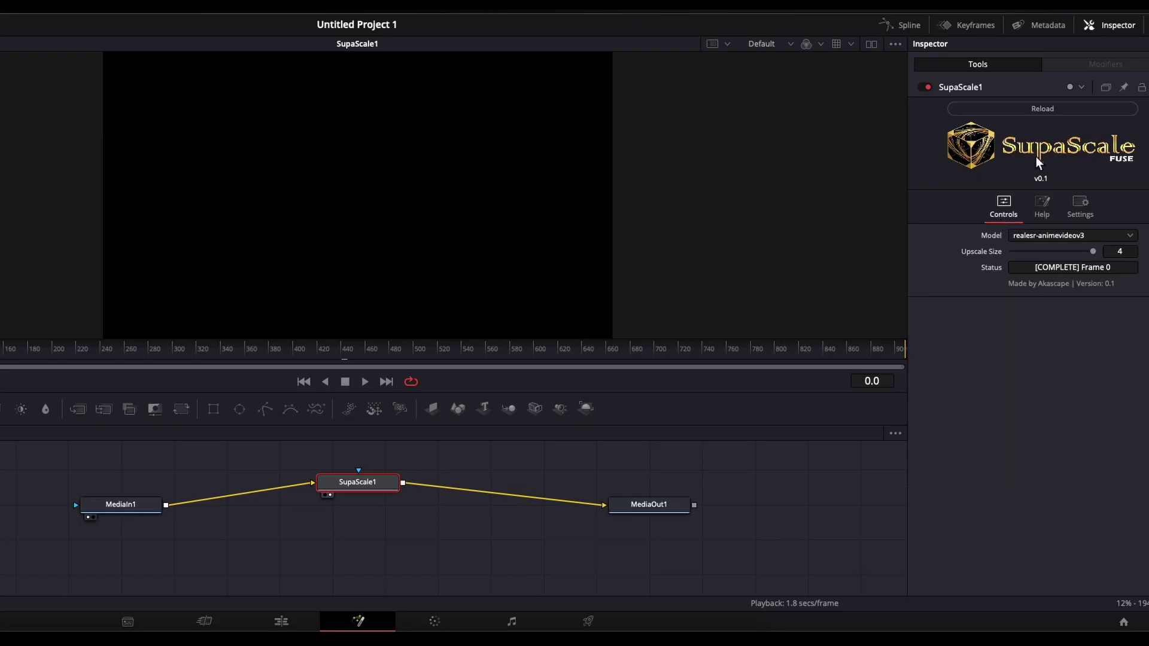
pyautogui.click(1054, 113)
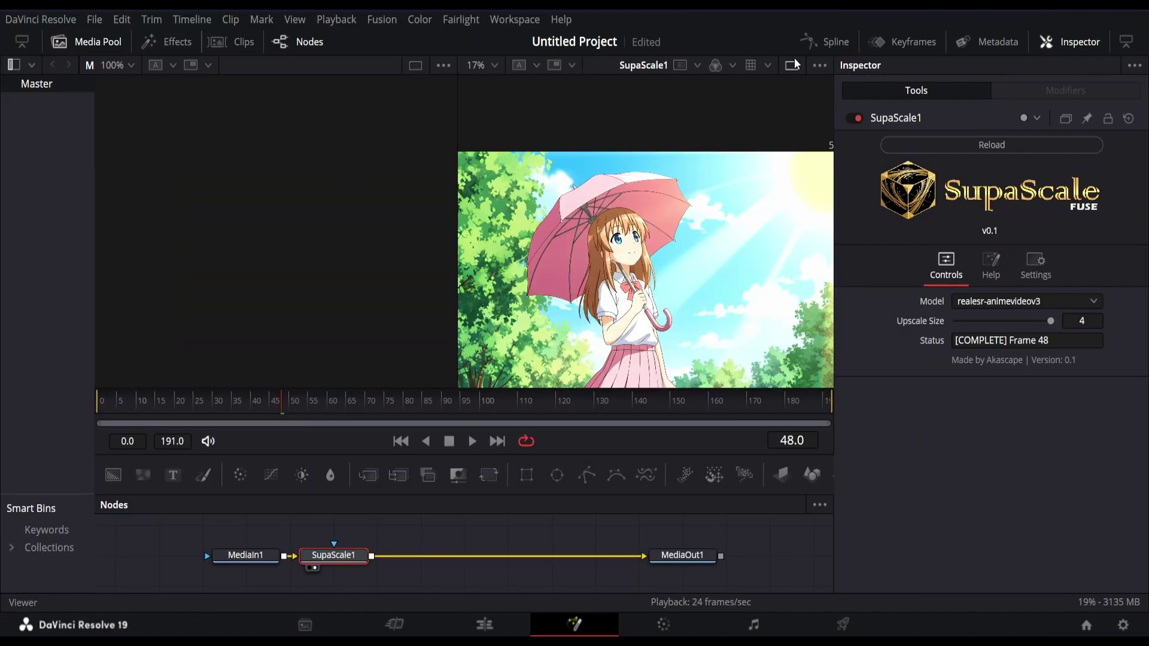
# Show MediaIn1 in the empty viewer beside SupaScale1 and compare the character's detail in both images
pyautogui.moveTo(263, 554); pyautogui.dragTo(277, 386)
pyautogui.scroll(3, 261, 239)
pyautogui.scroll(2, 281, 317)
pyautogui.scroll(2, 675, 277)
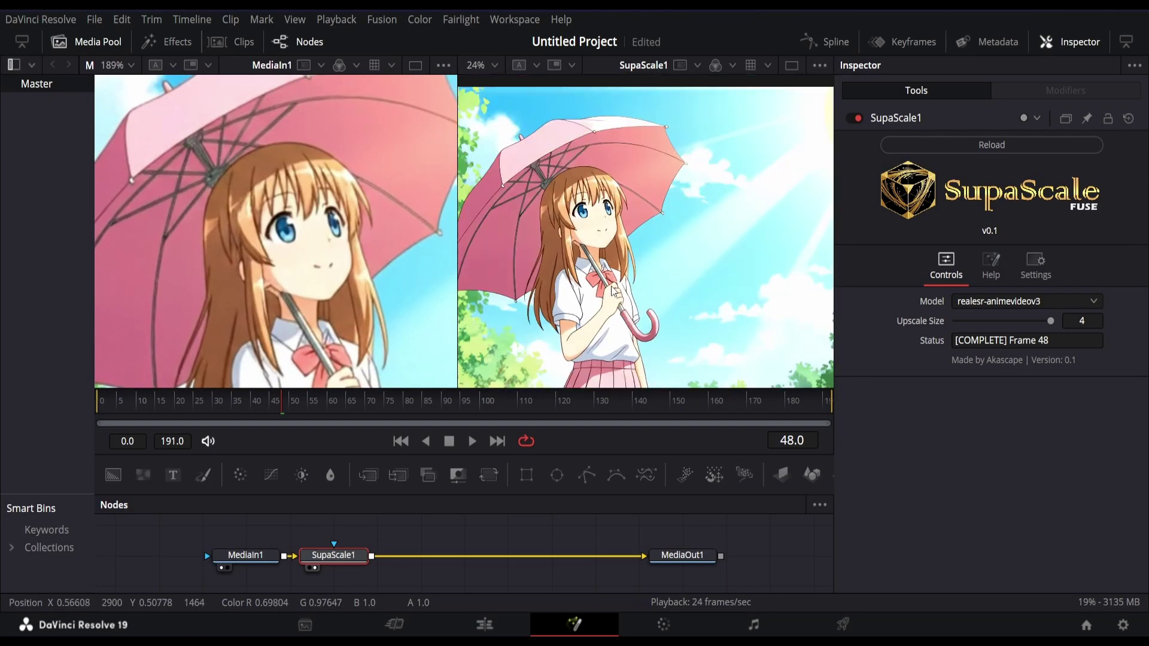
pyautogui.scroll(-2, 362, 280)
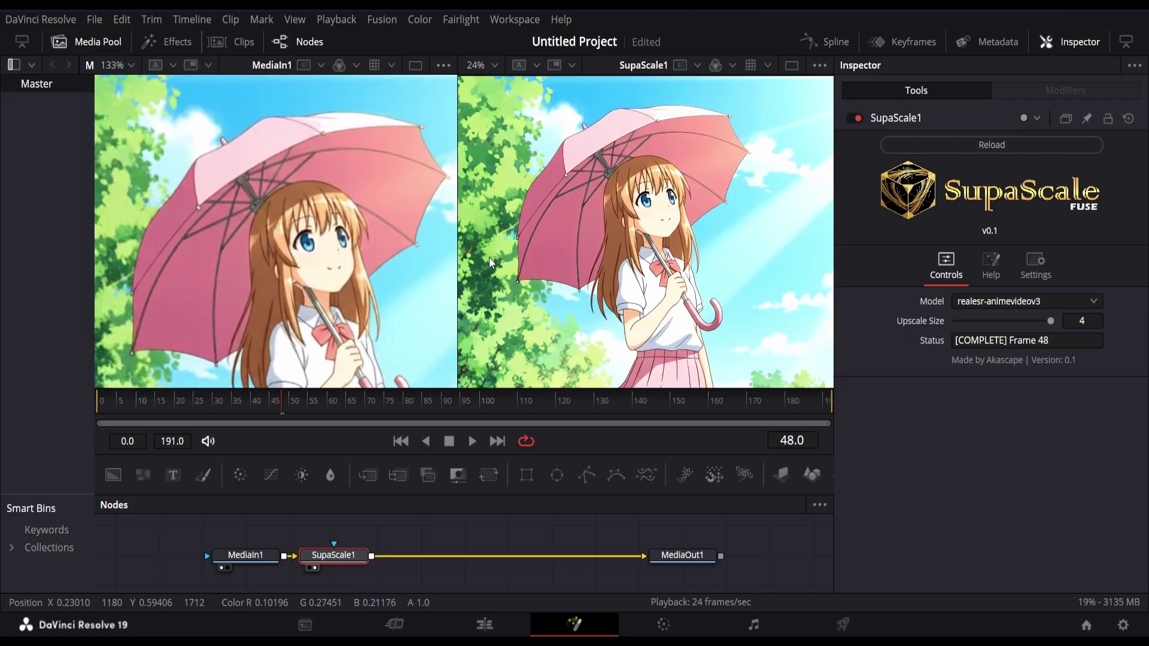
# Enlarge the girl's face in both images and compare the original with the upscaled version
pyautogui.moveTo(626, 290)
pyautogui.mouseDown()
pyautogui.moveTo(634, 297)
pyautogui.moveTo(624, 271)
pyautogui.mouseUp()
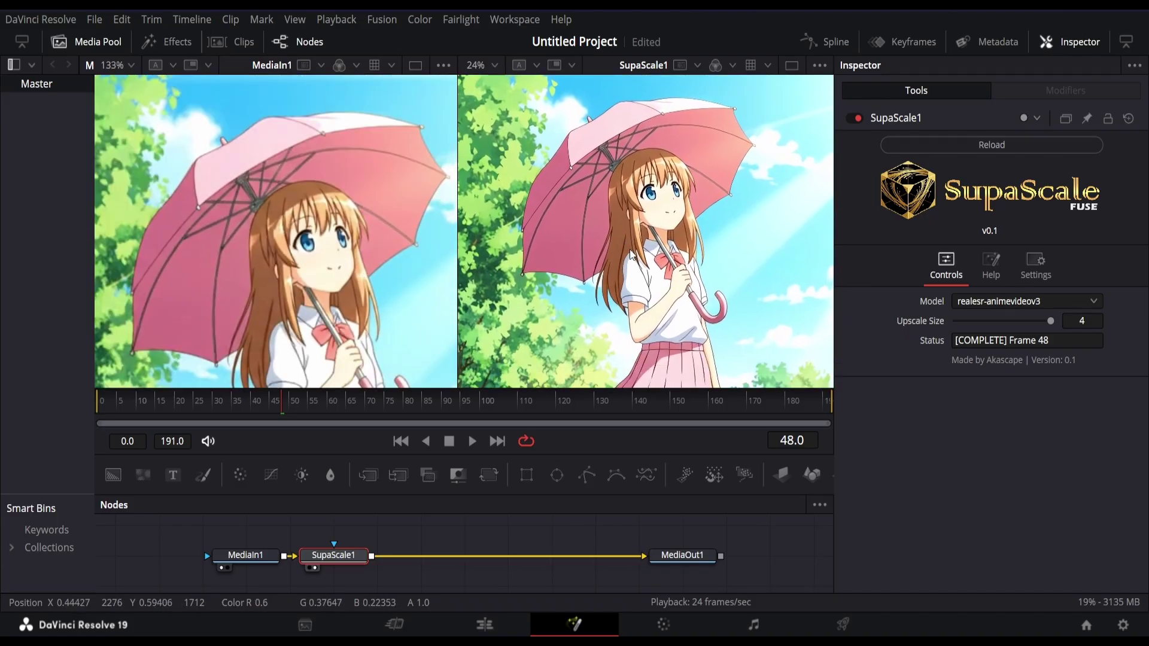
pyautogui.moveTo(459, 294); pyautogui.dragTo(493, 294)
pyautogui.scroll(2, 334, 281)
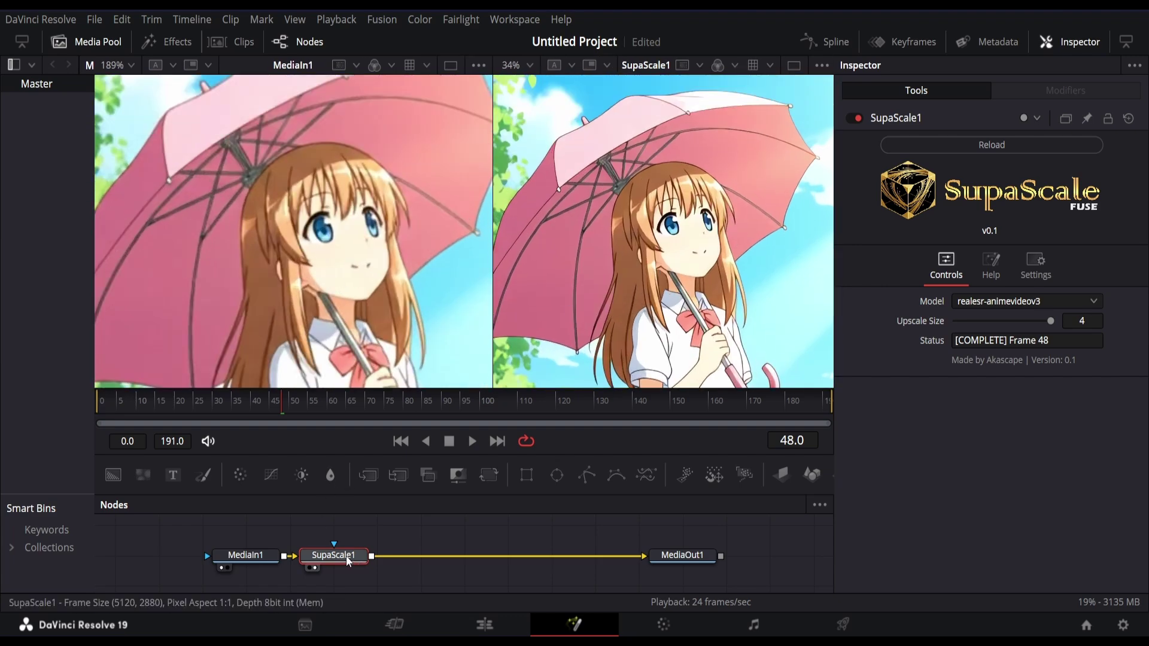
# Bypass SupaScale1, insert a JPEGDamage node between MediaIn1 and SupaScale1, and show it in place of MediaIn1
pyautogui.moveTo(347, 558); pyautogui.dragTo(478, 558)
pyautogui.click(854, 123)
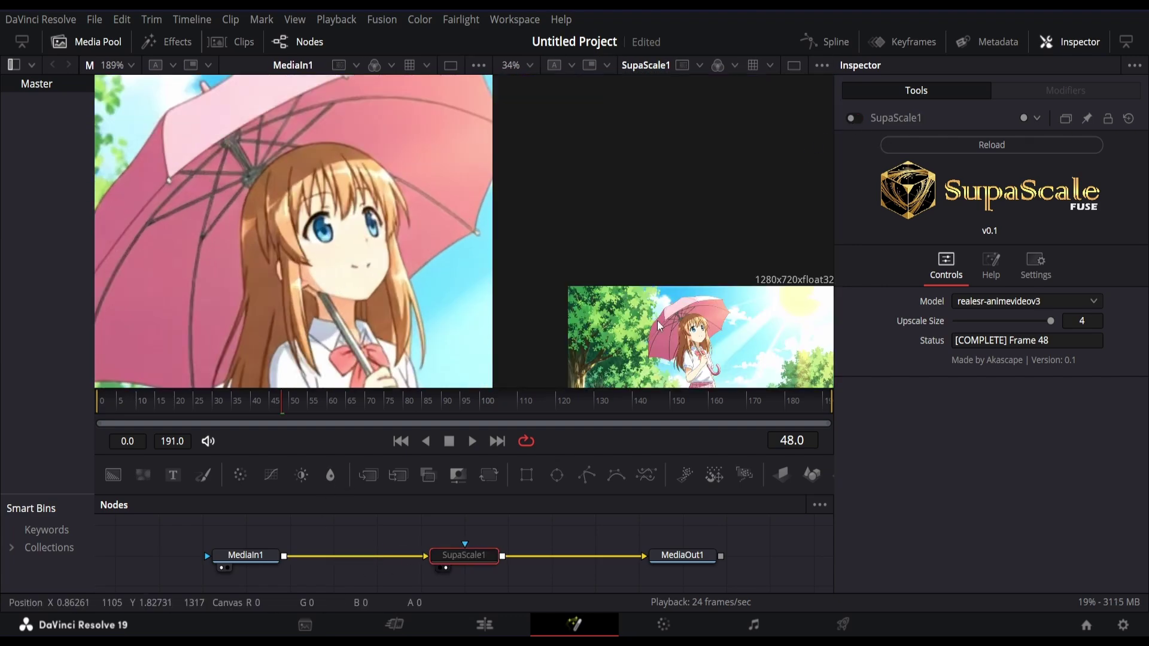
pyautogui.click(266, 561)
pyautogui.hotkey('shift', 'space')
pyautogui.write('jpeg')
pyautogui.press('Return')
pyautogui.press('1')
# Set JPEGDamage1's quality to 7.62 and resolution to 1.01, and inspect the compression artifacts around the girl and umbrella
pyautogui.moveTo(965, 187)
pyautogui.mouseDown()
pyautogui.moveTo(974, 187)
pyautogui.moveTo(962, 187)
pyautogui.mouseUp()
pyautogui.moveTo(1080, 208); pyautogui.dragTo(1084, 207)
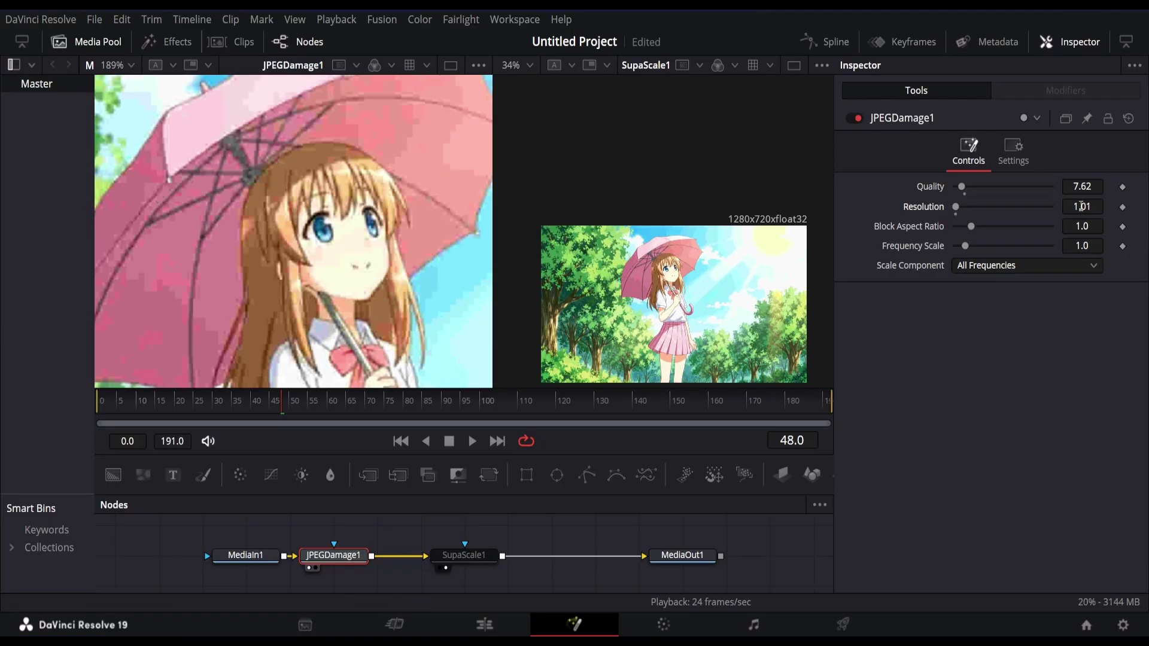
pyautogui.scroll(3, 302, 246)
pyautogui.moveTo(303, 246); pyautogui.dragTo(459, 241)
pyautogui.moveTo(232, 200); pyautogui.dragTo(181, 286)
pyautogui.scroll(-1, 305, 287)
pyautogui.scroll(-1, 306, 287)
pyautogui.moveTo(442, 266); pyautogui.dragTo(343, 187)
pyautogui.scroll(-3, 312, 191)
# Re-enable SupaScale1, compare its output with the damaged image, and bypass JPEGDamage1
pyautogui.click(470, 555)
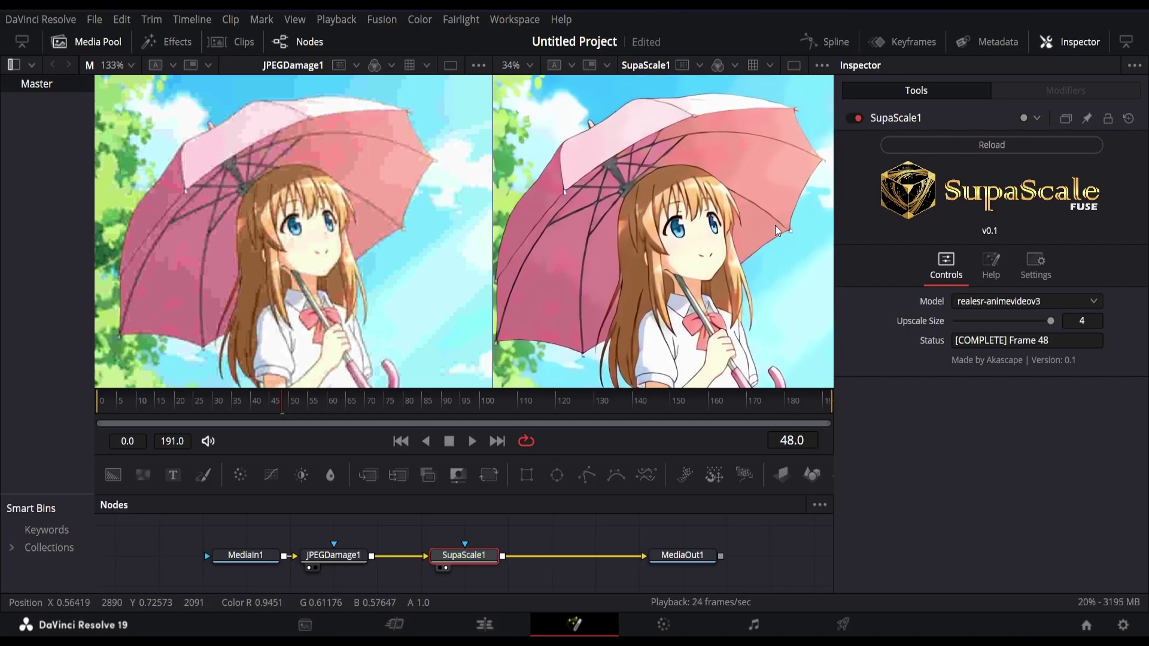
pyautogui.scroll(-2, 731, 241)
pyautogui.moveTo(753, 245); pyautogui.dragTo(651, 206)
pyautogui.scroll(-2, 643, 254)
pyautogui.moveTo(642, 259); pyautogui.dragTo(766, 241)
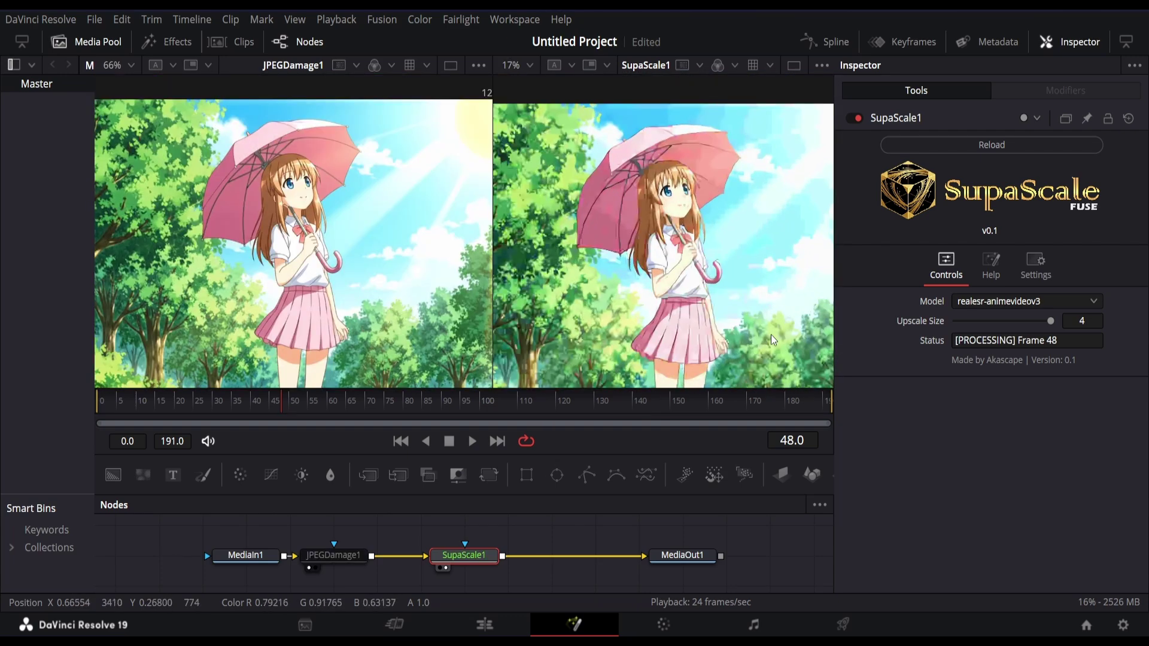
# Try SupaScale1's upscale size at 3 and settle on 2, checking the resulting image
pyautogui.click(985, 302)
pyautogui.click(985, 301)
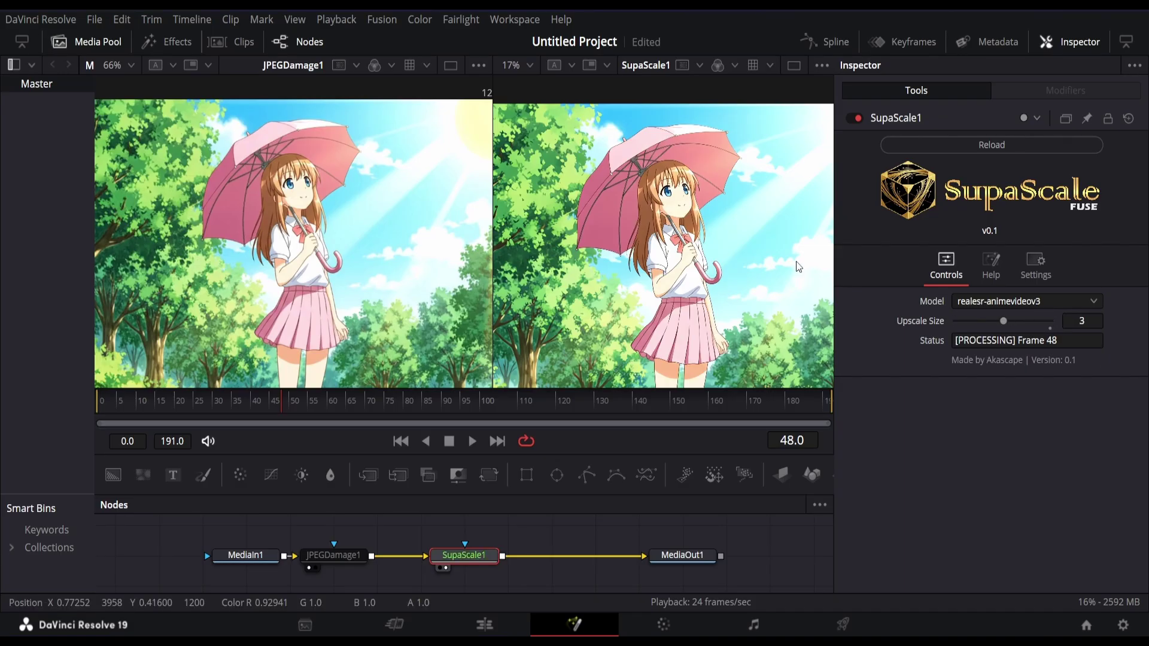
pyautogui.moveTo(1003, 322); pyautogui.dragTo(955, 322)
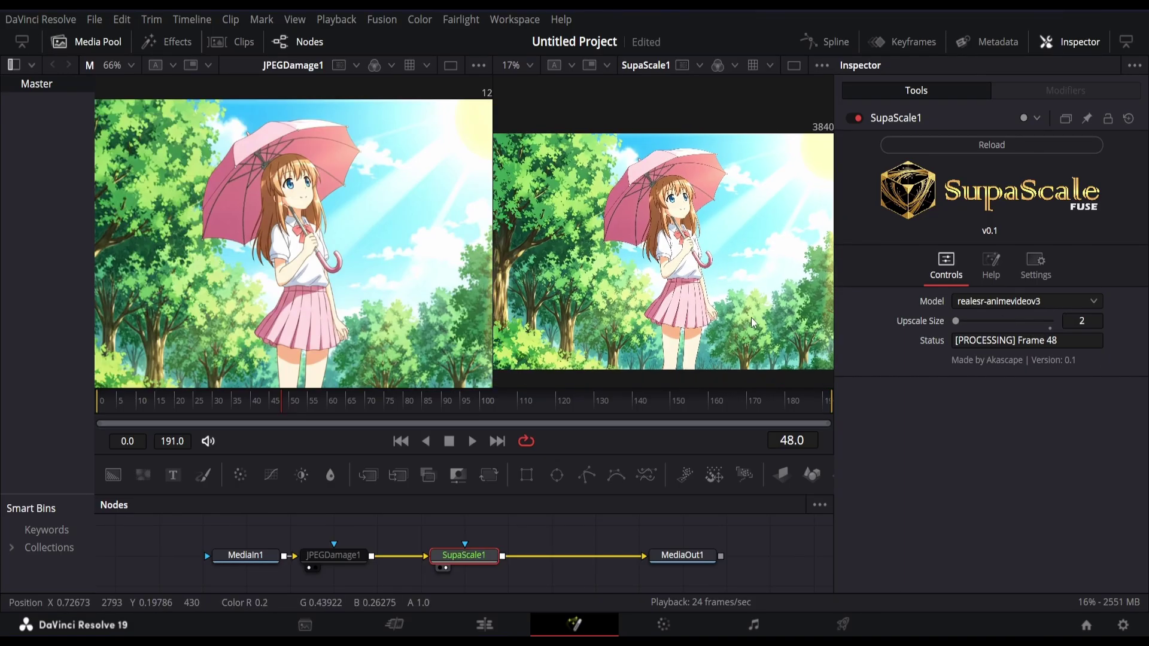
pyautogui.scroll(3, 689, 215)
pyautogui.scroll(-2, 689, 213)
# Switch SupaScale1's model to realesrgan-x4plus-anime and check the processed frame
pyautogui.click(994, 304)
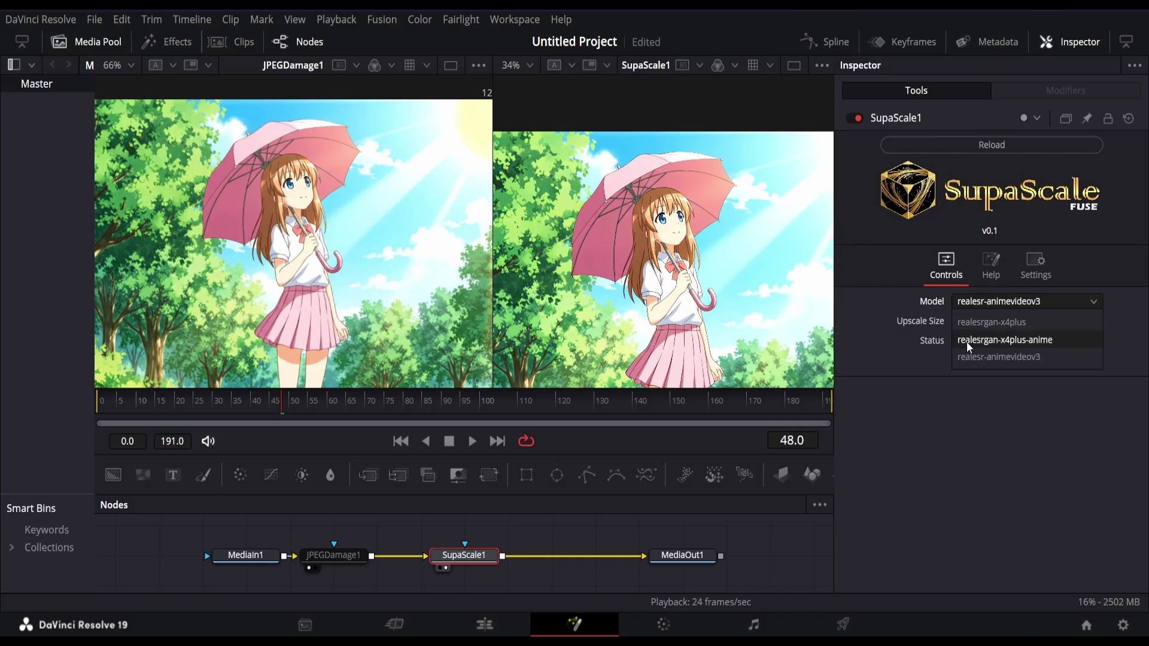
pyautogui.click(1017, 340)
pyautogui.scroll(-1, 667, 254)
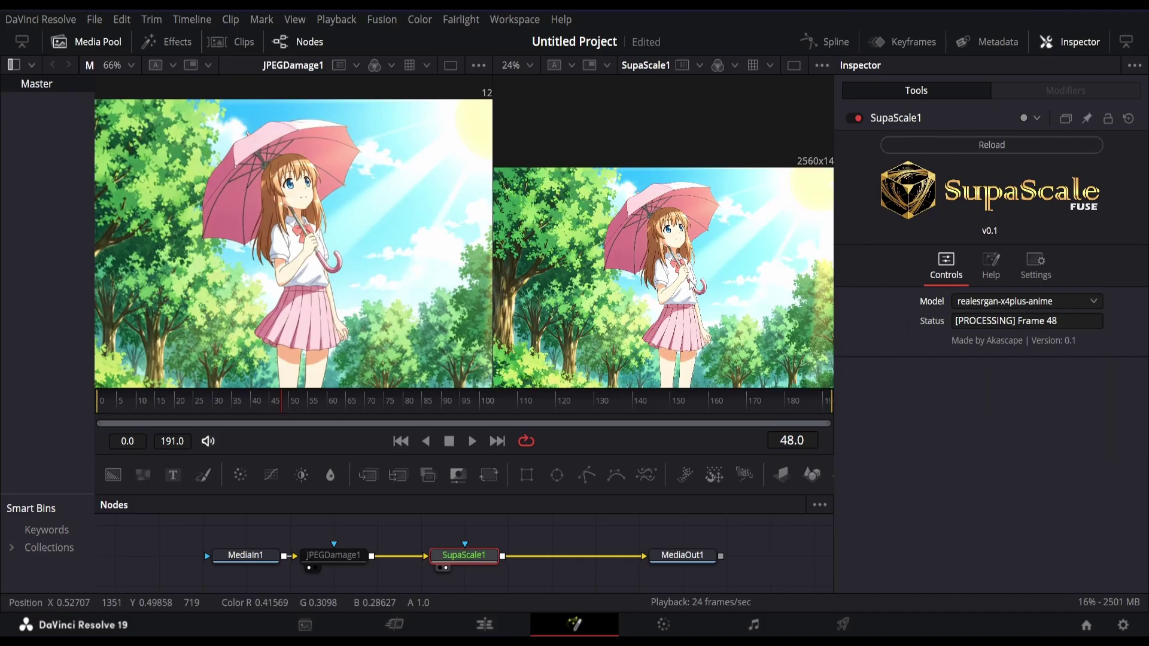
pyautogui.scroll(-1, 691, 279)
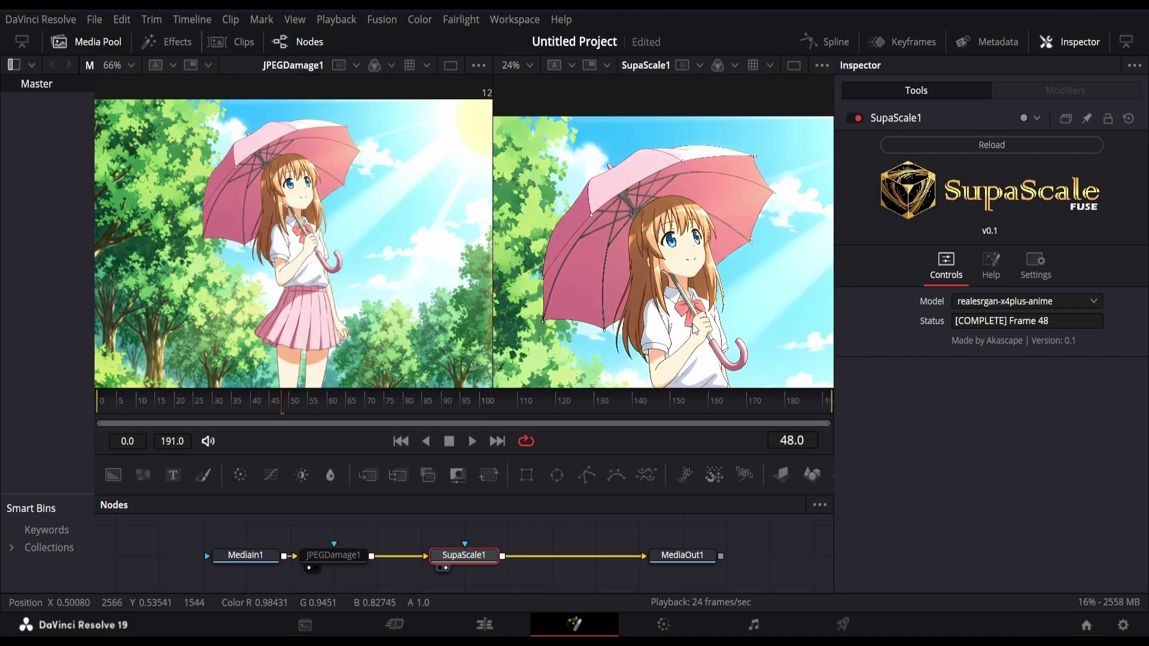
# Re-enable JPEGDamage1 and compare the damaged girl closely with the realesrgan-x4plus-anime output
pyautogui.moveTo(740, 314); pyautogui.dragTo(556, 271)
pyautogui.moveTo(676, 223); pyautogui.dragTo(712, 161)
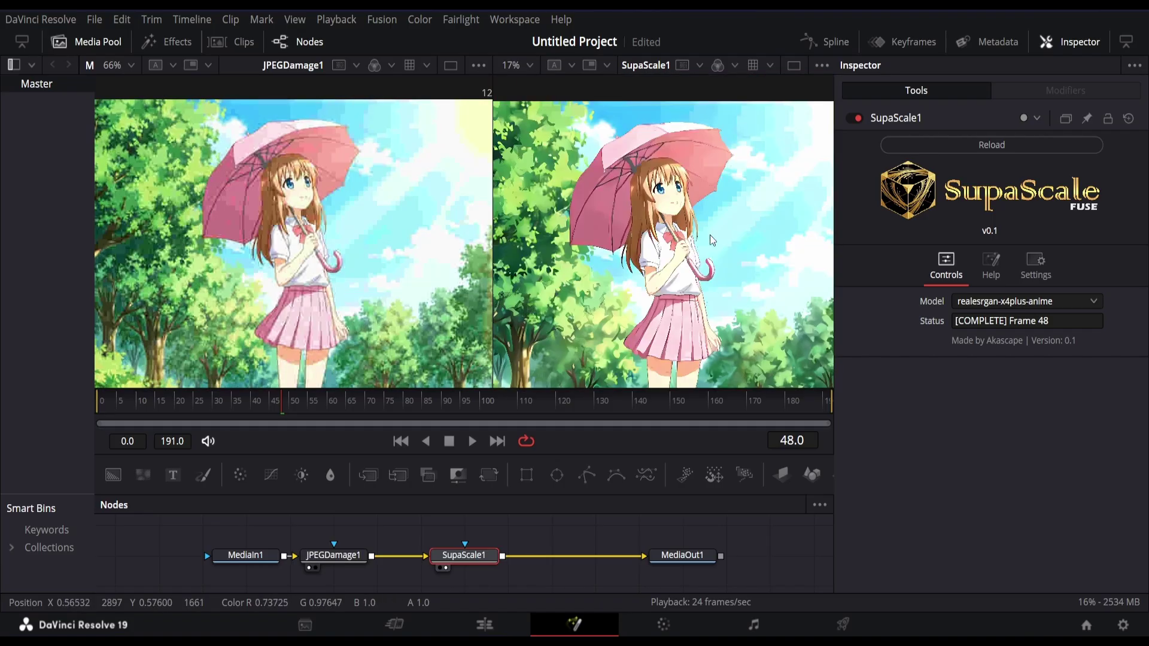
pyautogui.scroll(2, 297, 200)
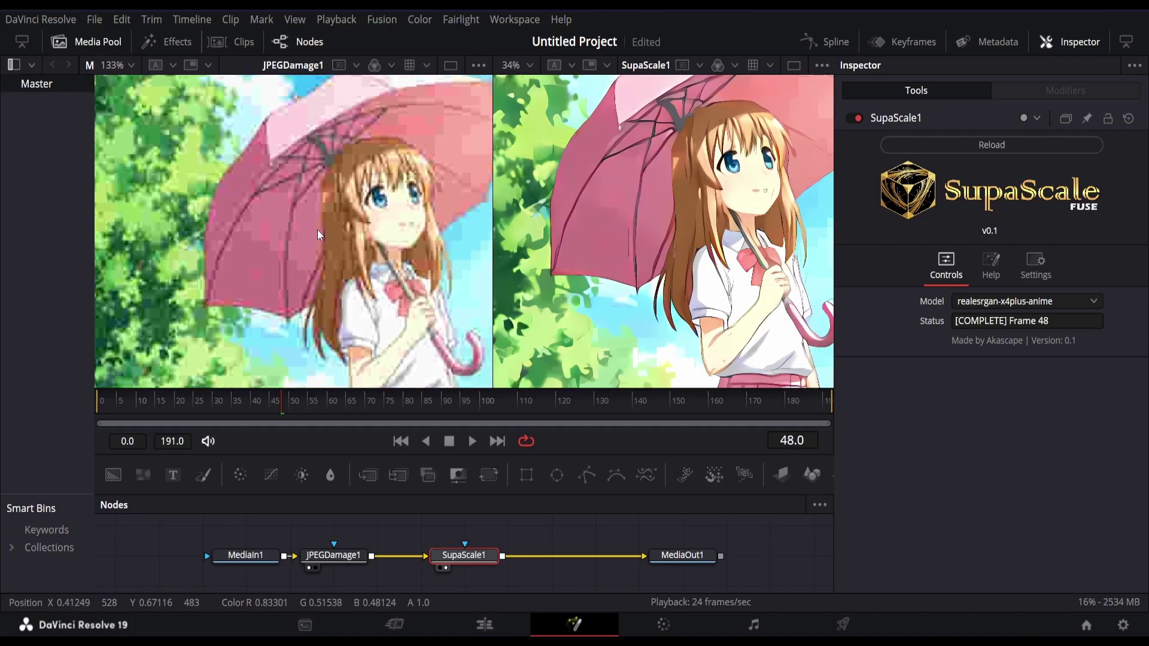
pyautogui.click(333, 560)
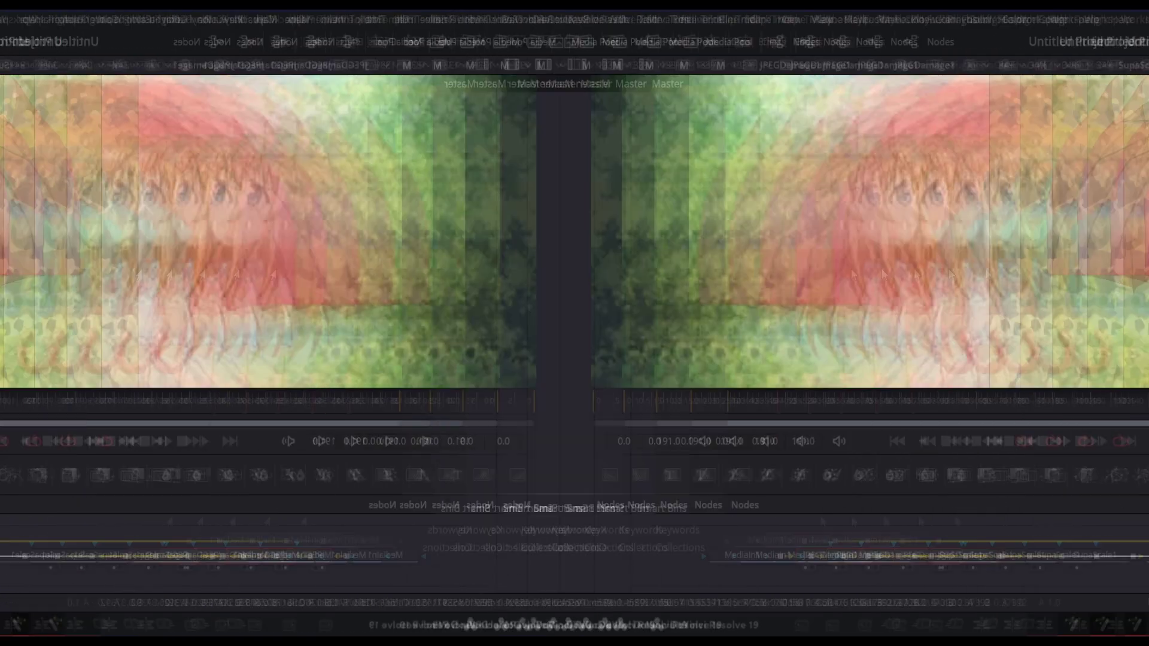
# Stop the fighter clip at frame 100 and add a SupaScale node after MediaIn1
pyautogui.press('space')
pyautogui.scroll(-2, 525, 244)
pyautogui.scroll(-1, 525, 244)
pyautogui.scroll(3, 525, 244)
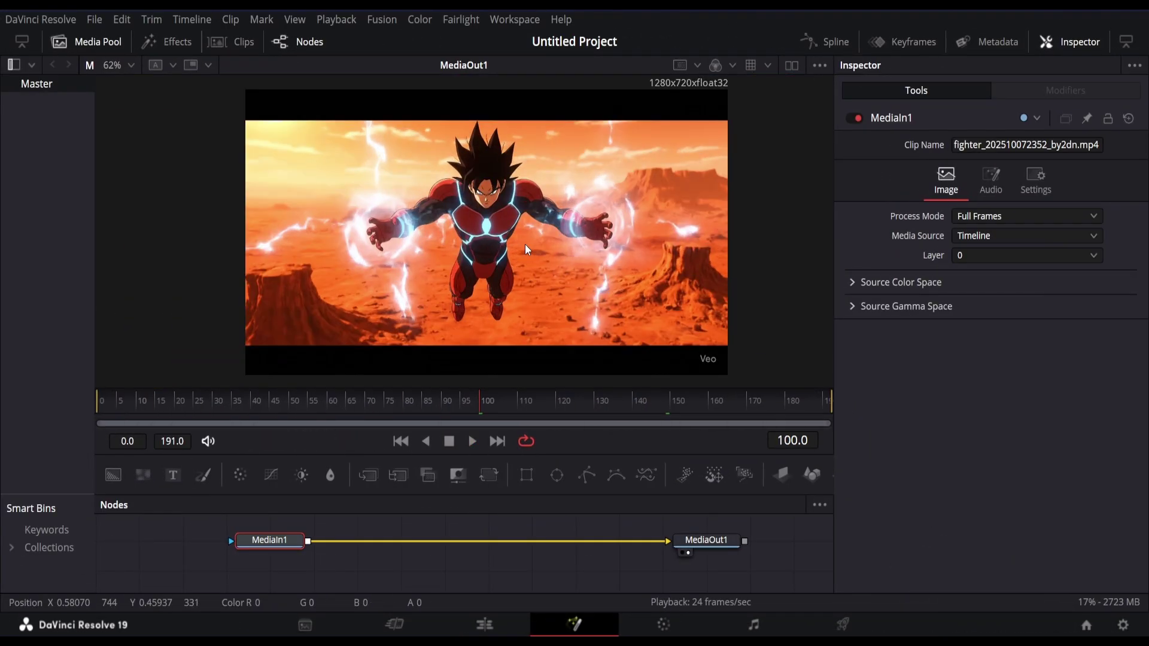
pyautogui.hotkey('shift', 'space')
pyautogui.write('jpesup')
pyautogui.press('Return')
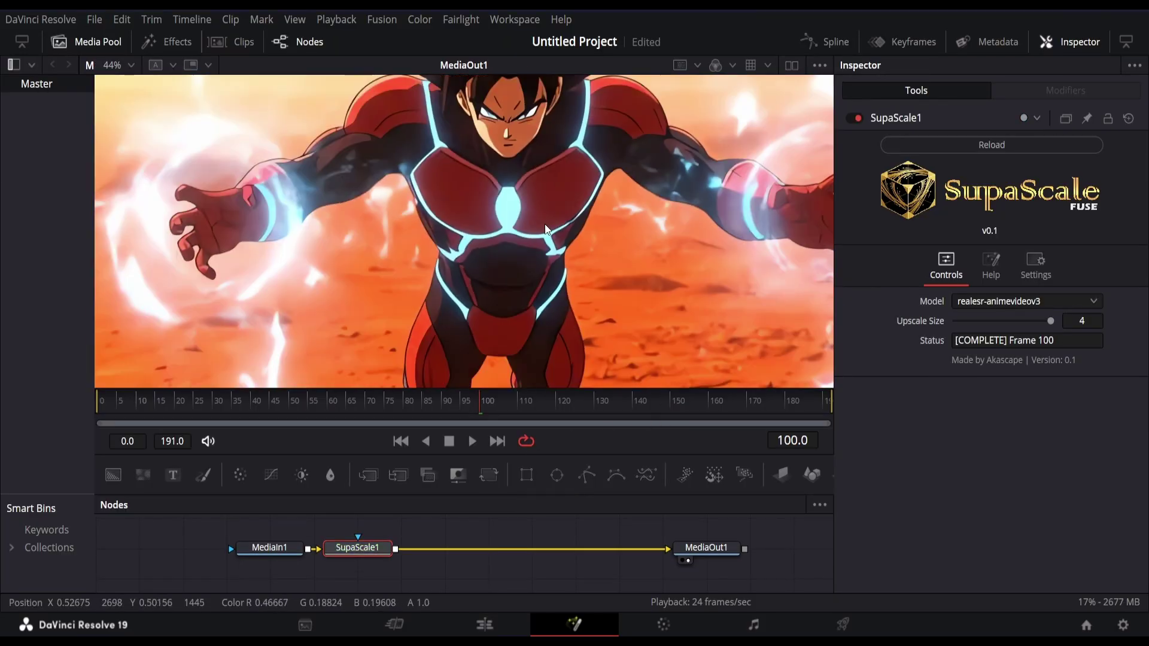
# Split the view in two and show MediaIn1 beside MediaOut1, framing the fighter for comparison
pyautogui.click(791, 66)
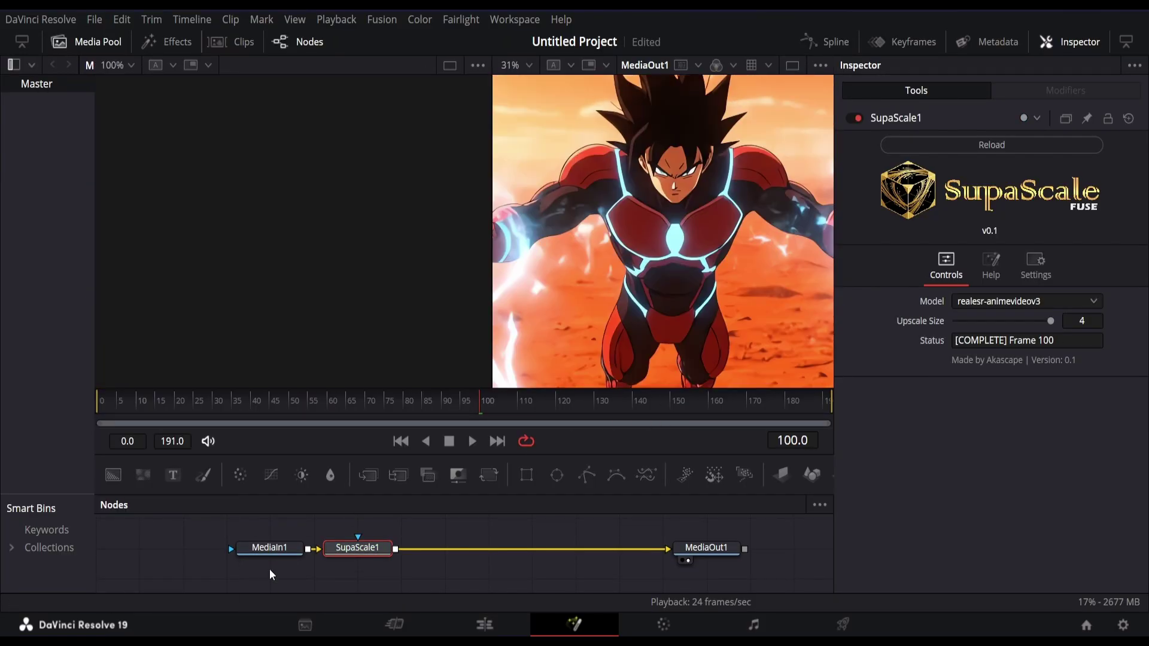
pyautogui.click(245, 561)
pyautogui.scroll(3, 239, 225)
pyautogui.scroll(2, 378, 226)
pyautogui.moveTo(377, 233); pyautogui.dragTo(360, 226)
# Insert a JPEGDamage node between the fighter clip's MediaIn1 and SupaScale1, and bypass SupaScale1
pyautogui.moveTo(362, 549); pyautogui.dragTo(493, 549)
pyautogui.click(269, 548)
pyautogui.hotkey('shift', 'space')
pyautogui.write('jpe')
pyautogui.press('Return')
pyautogui.click(486, 549)
pyautogui.click(854, 118)
# Show JPEGDamage1 beside MediaOut1, lower its quality and resolution, and re-enable SupaScale1
pyautogui.click(357, 548)
pyautogui.click(332, 561)
pyautogui.moveTo(964, 186); pyautogui.dragTo(957, 207)
pyautogui.scroll(3, 260, 254)
pyautogui.click(488, 549)
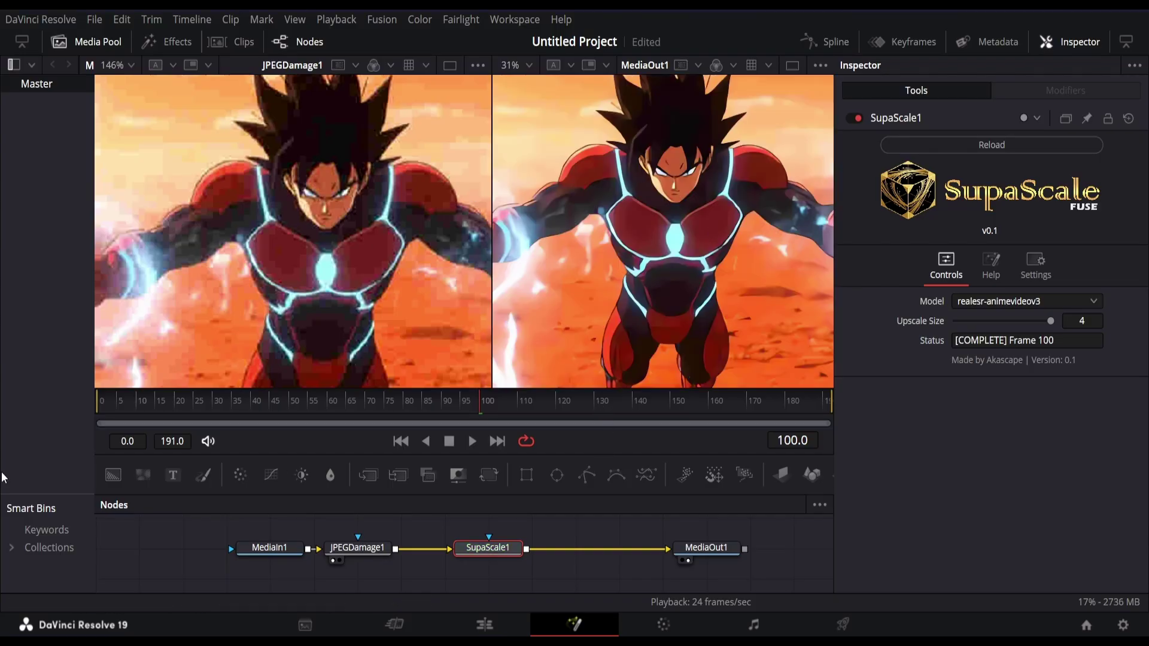
# Compare the damaged fighter with the upscaled output at frames 36 and 164
pyautogui.click(236, 400)
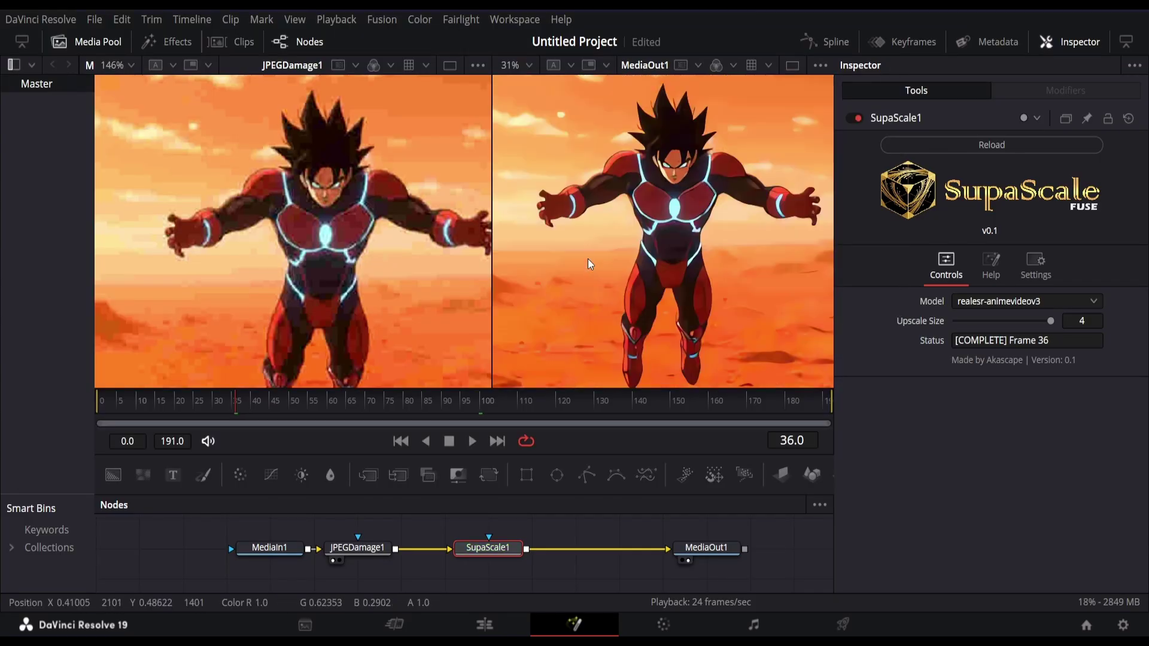
pyautogui.click(723, 394)
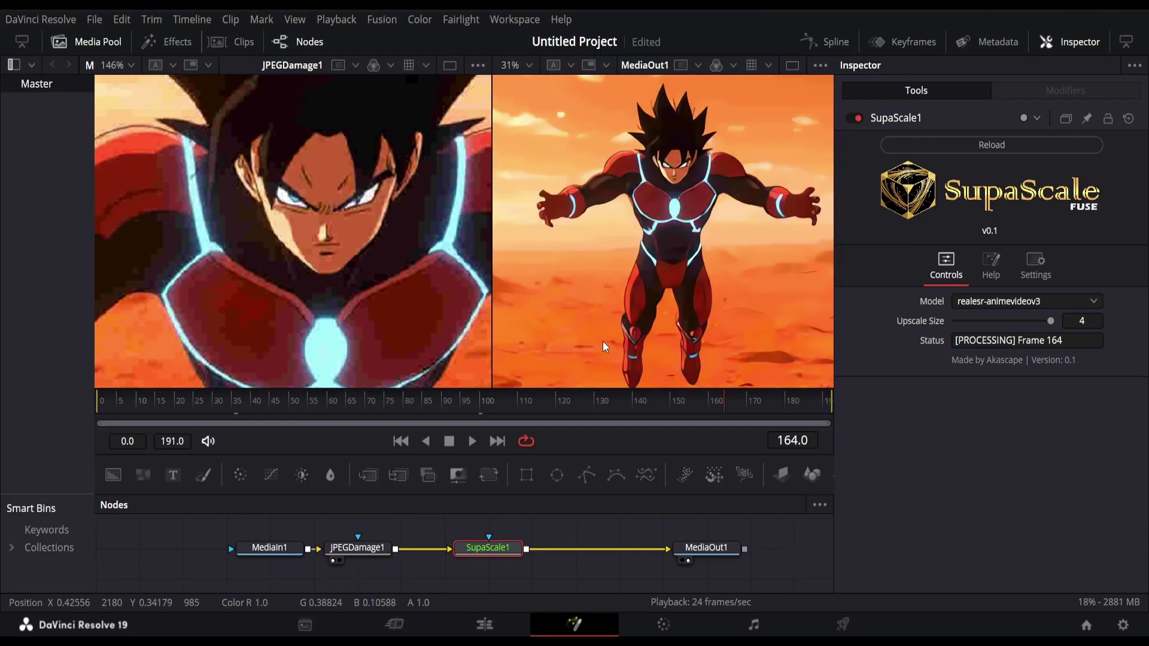
pyautogui.scroll(-2, 665, 313)
pyautogui.moveTo(663, 300); pyautogui.dragTo(798, 264)
pyautogui.scroll(-3, 693, 297)
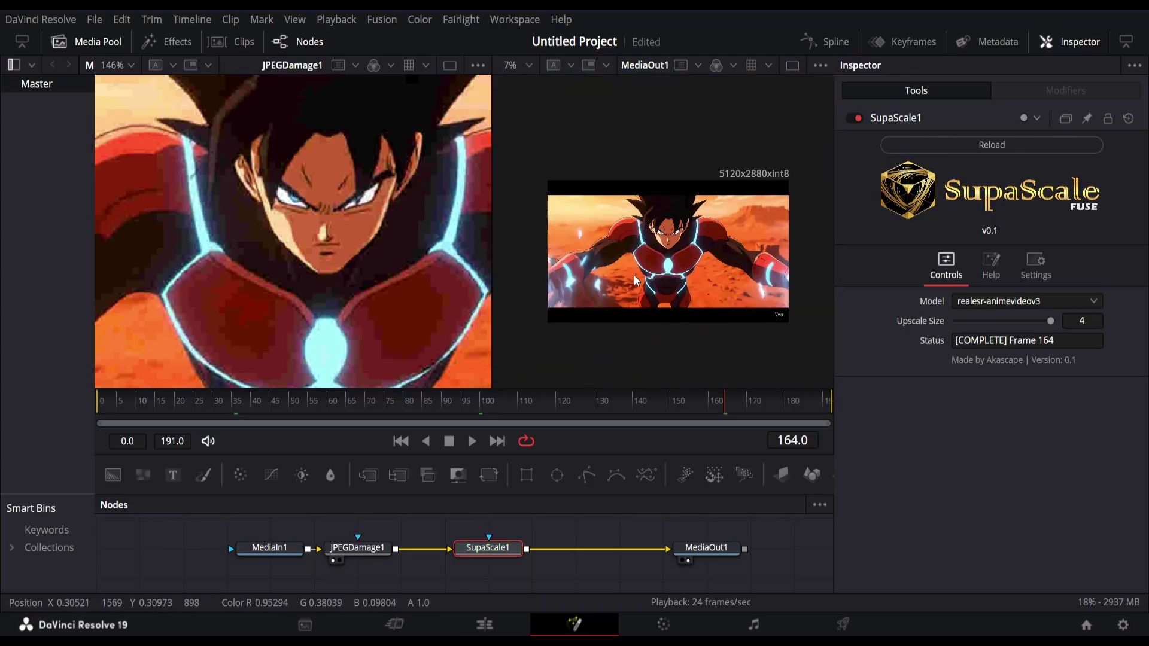
# Set the fighter clip's SupaScale1 model to realesrgan-x4plus-anime and inspect the upscaled frame up close
pyautogui.click(1026, 301)
pyautogui.click(1015, 333)
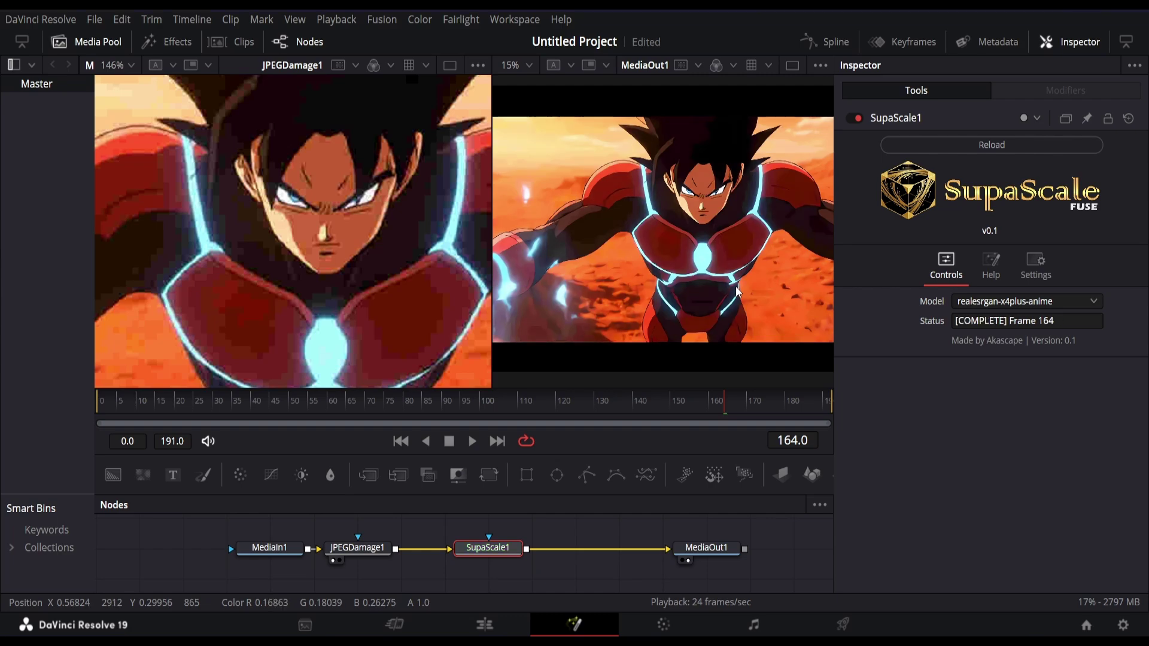
pyautogui.scroll(6, 735, 286)
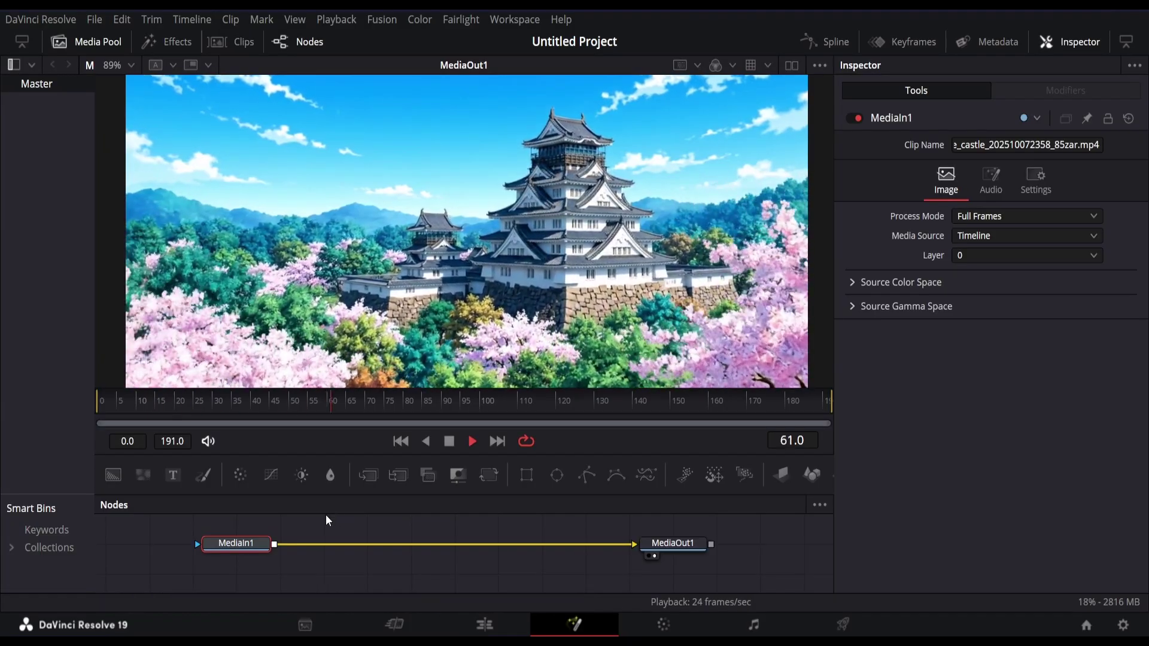
# Add a SupaScale node after the castle clip's MediaIn1 and set its model to realesrgan-x4plus-anime
pyautogui.hotkey('shift', 'space')
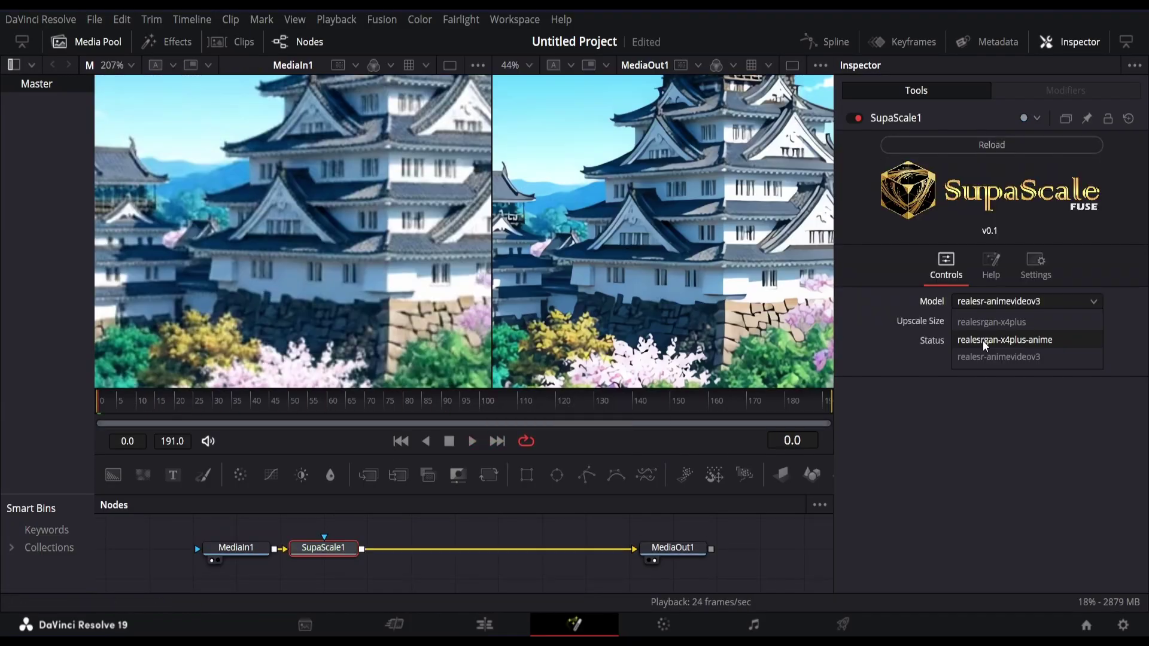
pyautogui.click(985, 341)
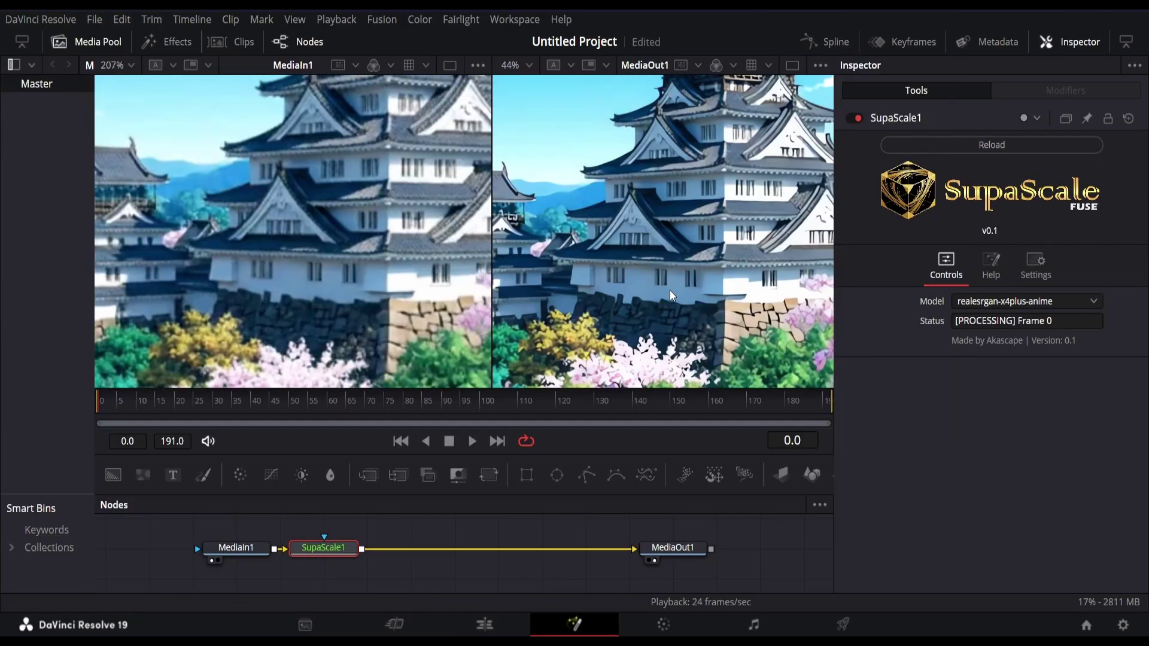
# Compare the smaller castle tower's detail between MediaIn1 and the upscaled MediaOut1
pyautogui.moveTo(754, 348); pyautogui.dragTo(761, 308)
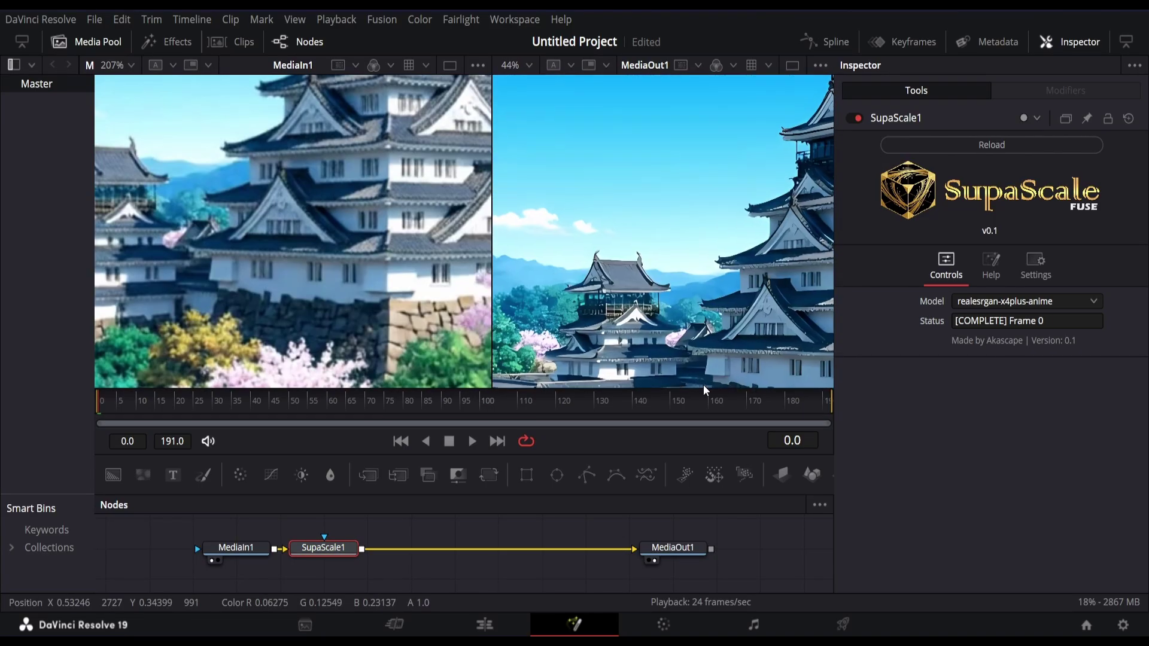
pyautogui.moveTo(180, 263); pyautogui.dragTo(394, 296)
pyautogui.scroll(1, 641, 272)
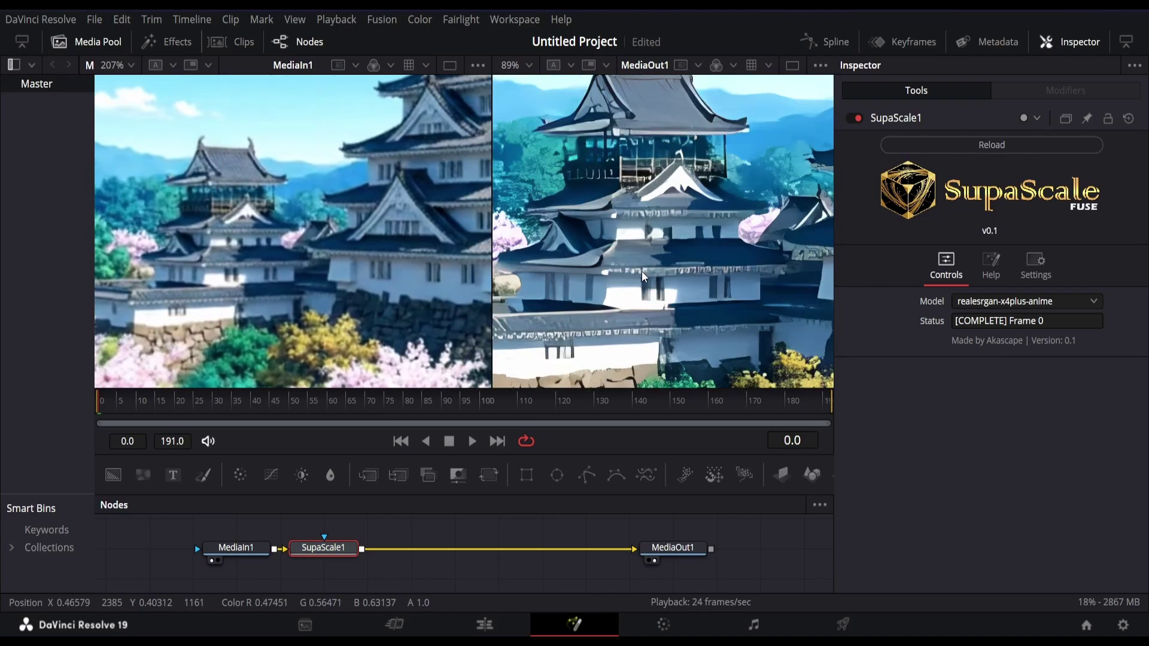
pyautogui.scroll(1, 342, 231)
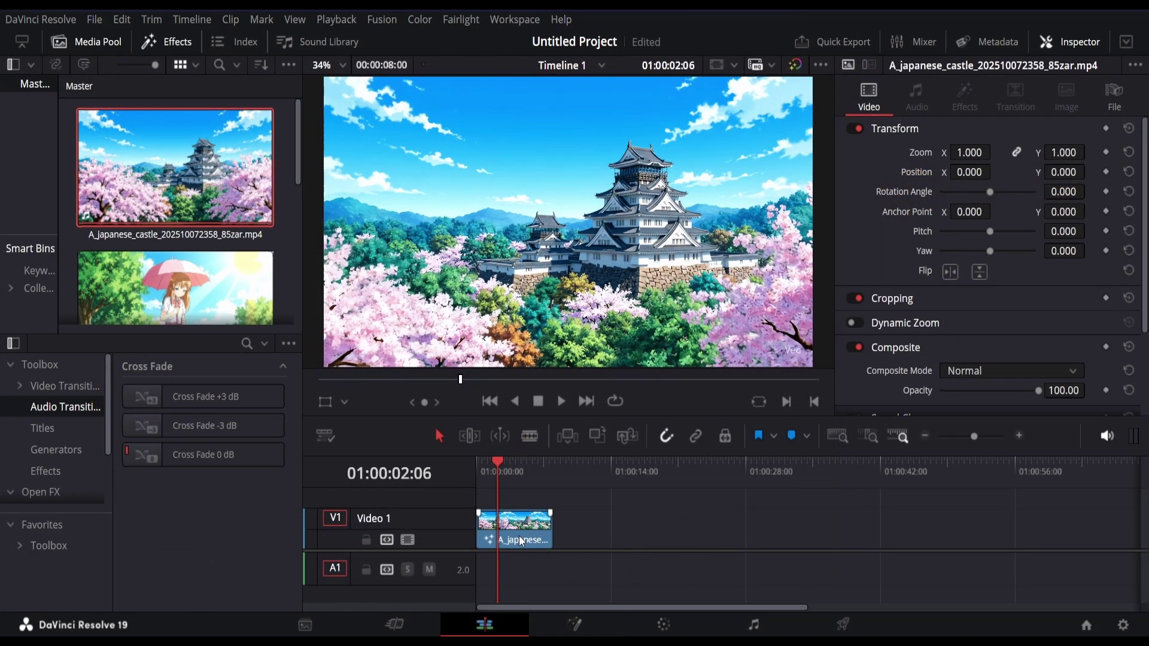
# Open Render in Place for the castle clip on the Video 1 track and set the format to MP4
pyautogui.rightClick(518, 537)
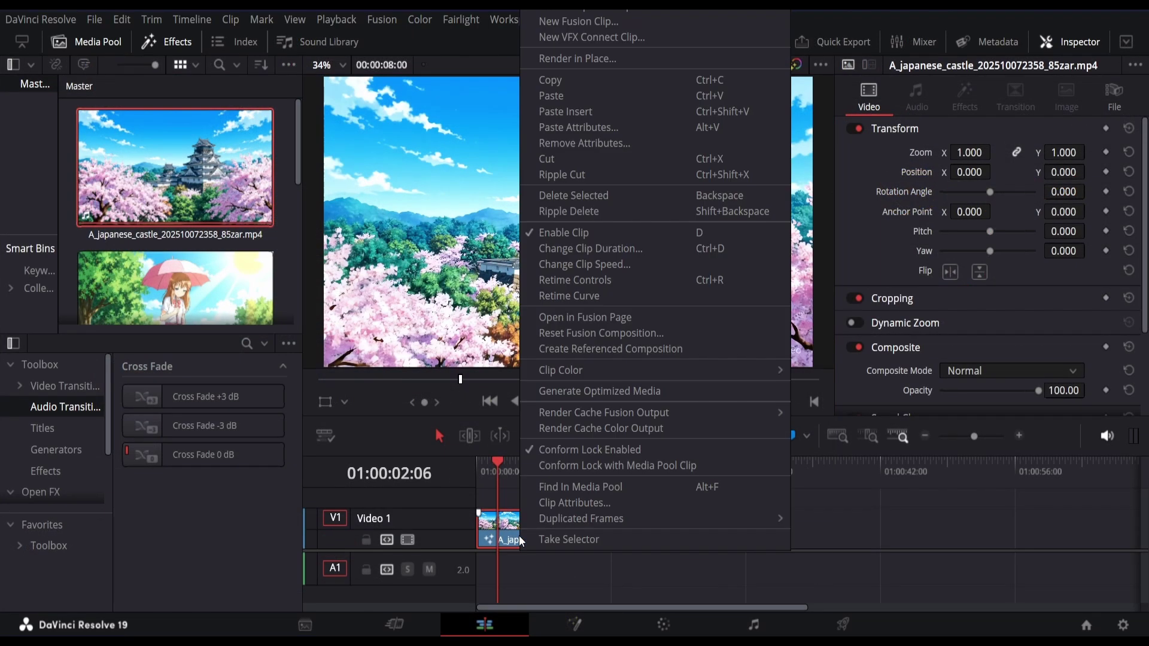
pyautogui.click(589, 58)
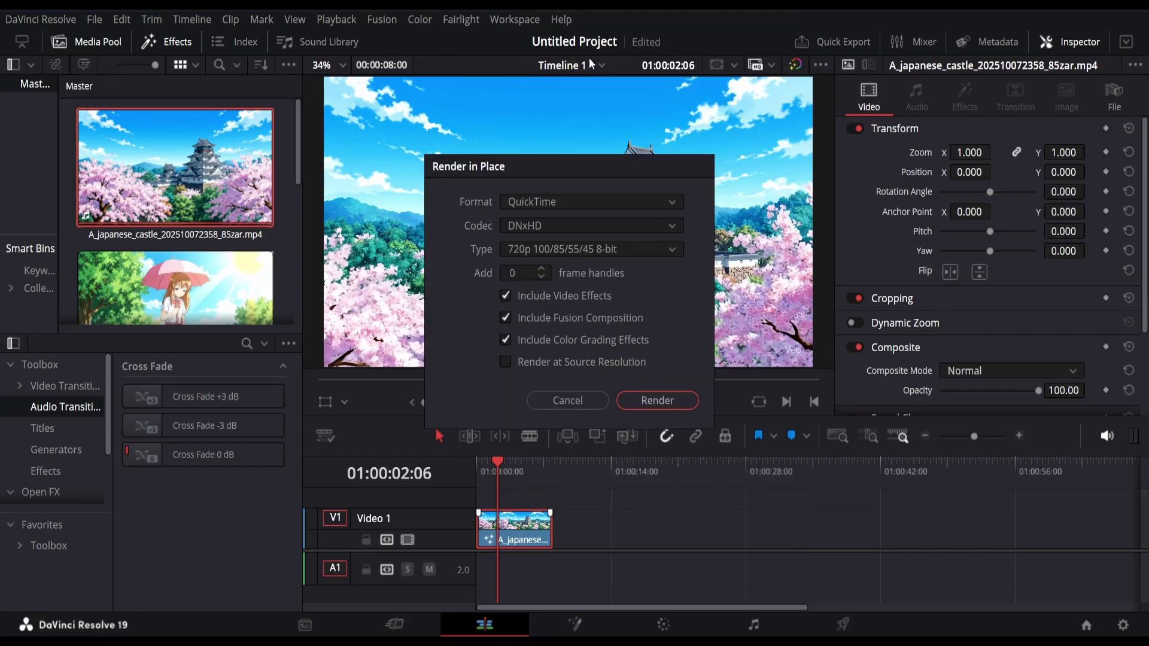
pyautogui.click(586, 203)
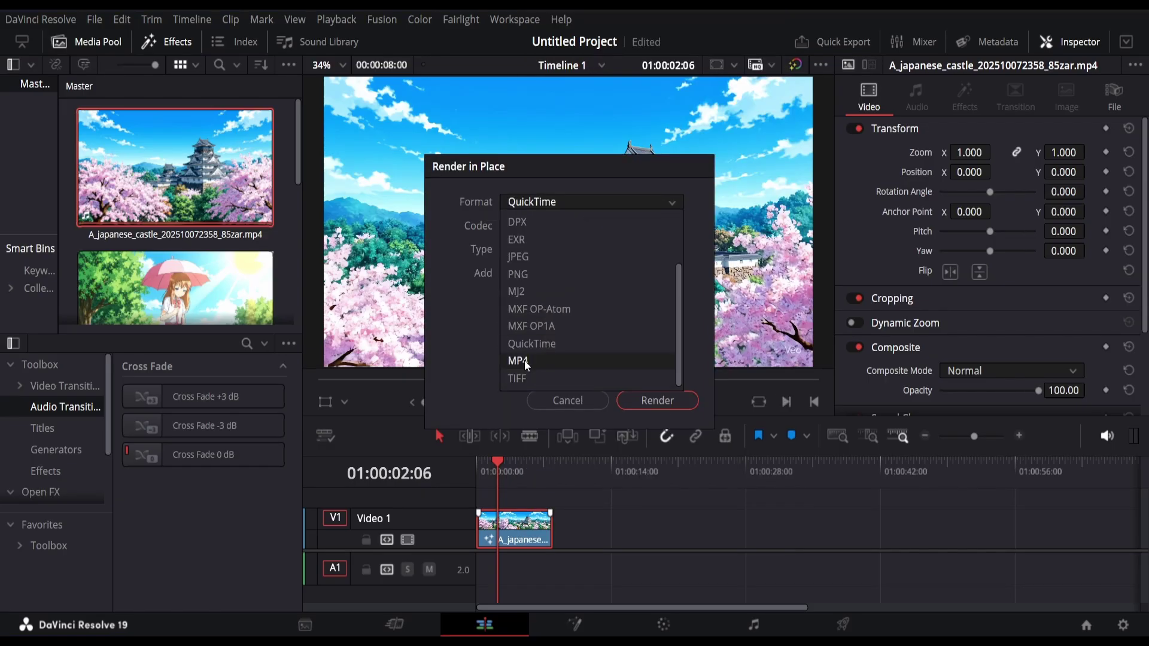
pyautogui.click(518, 361)
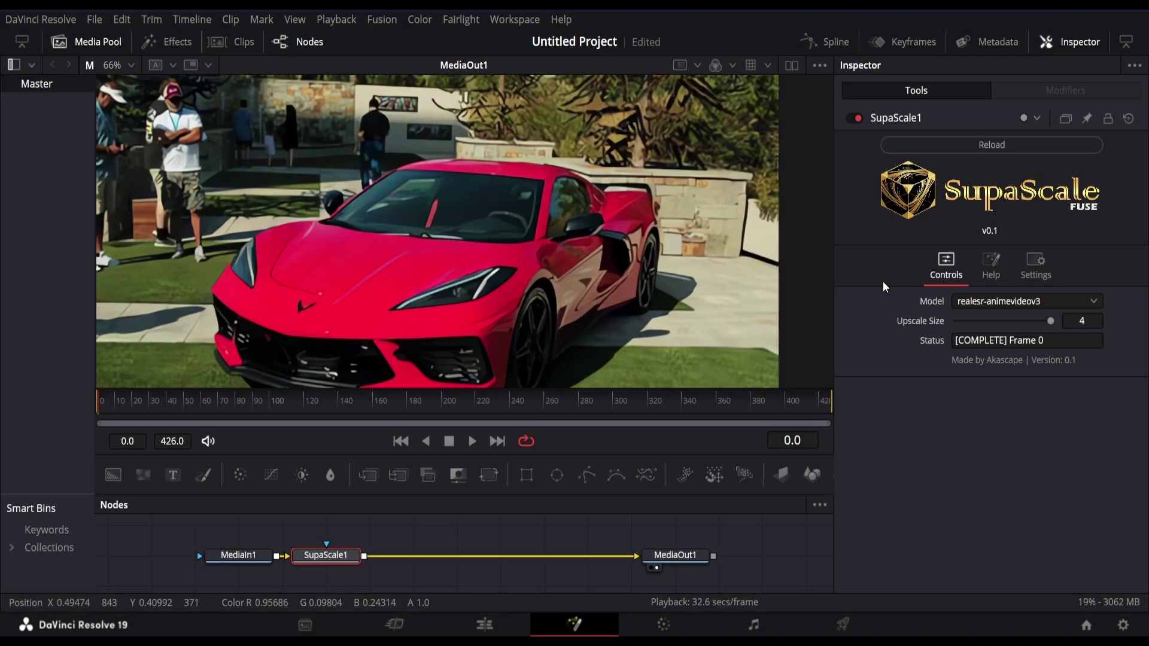
# Set the red car clip's SupaScale1 model to realesrgan-x4plus and examine the car's detail
pyautogui.click(981, 301)
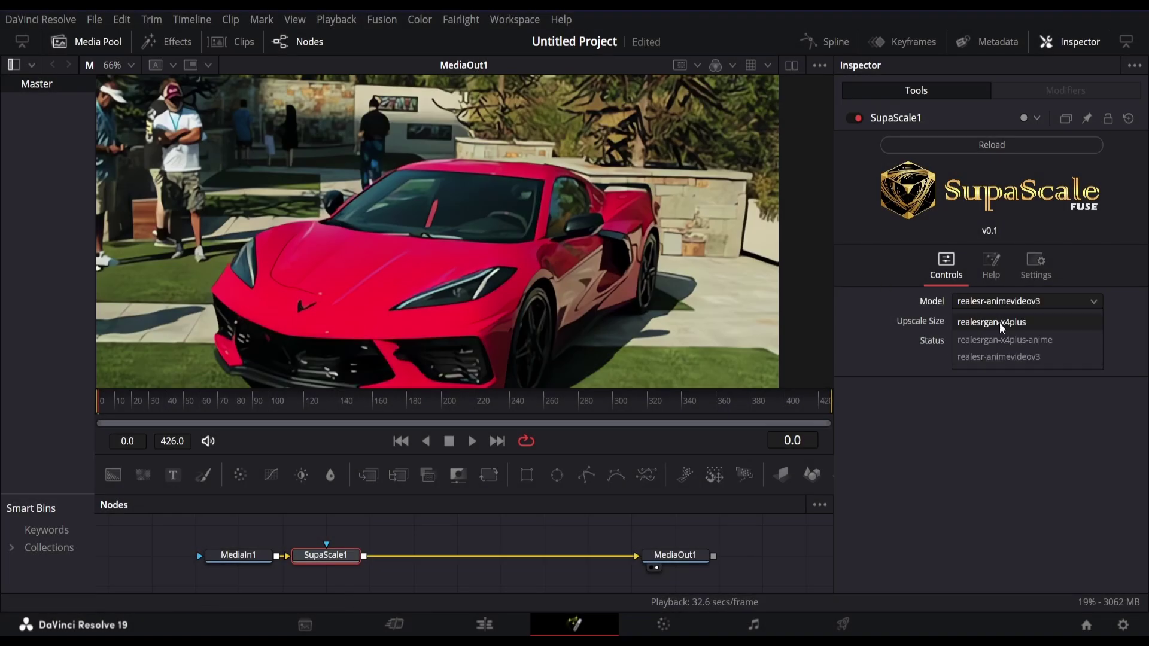
pyautogui.click(999, 323)
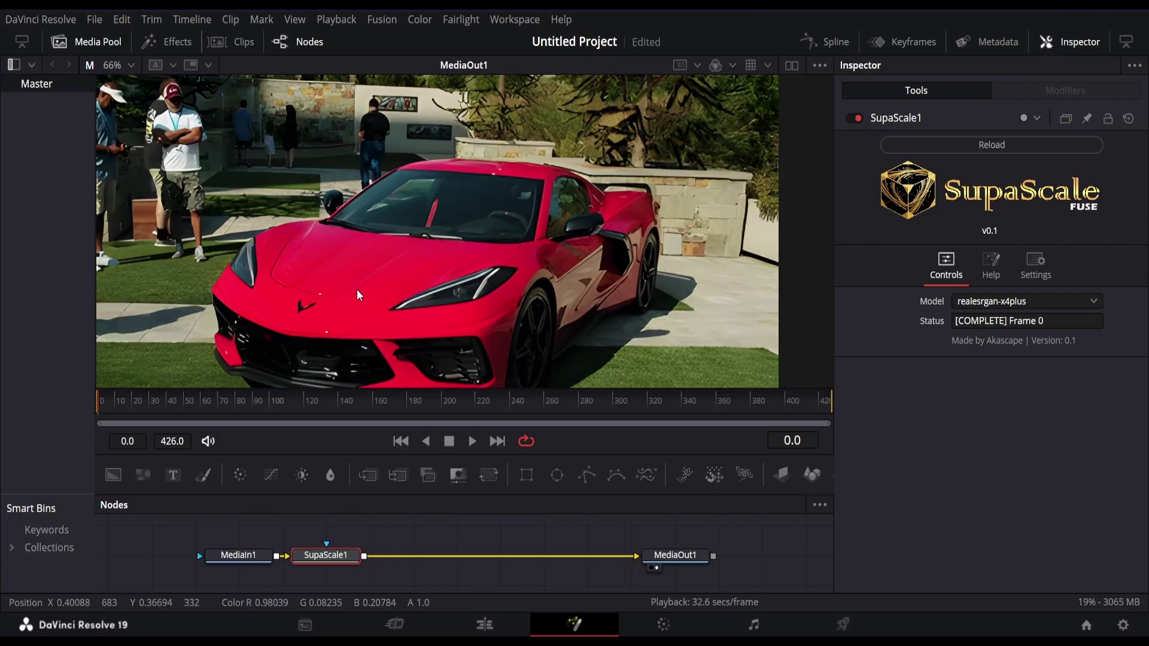
pyautogui.scroll(4, 532, 219)
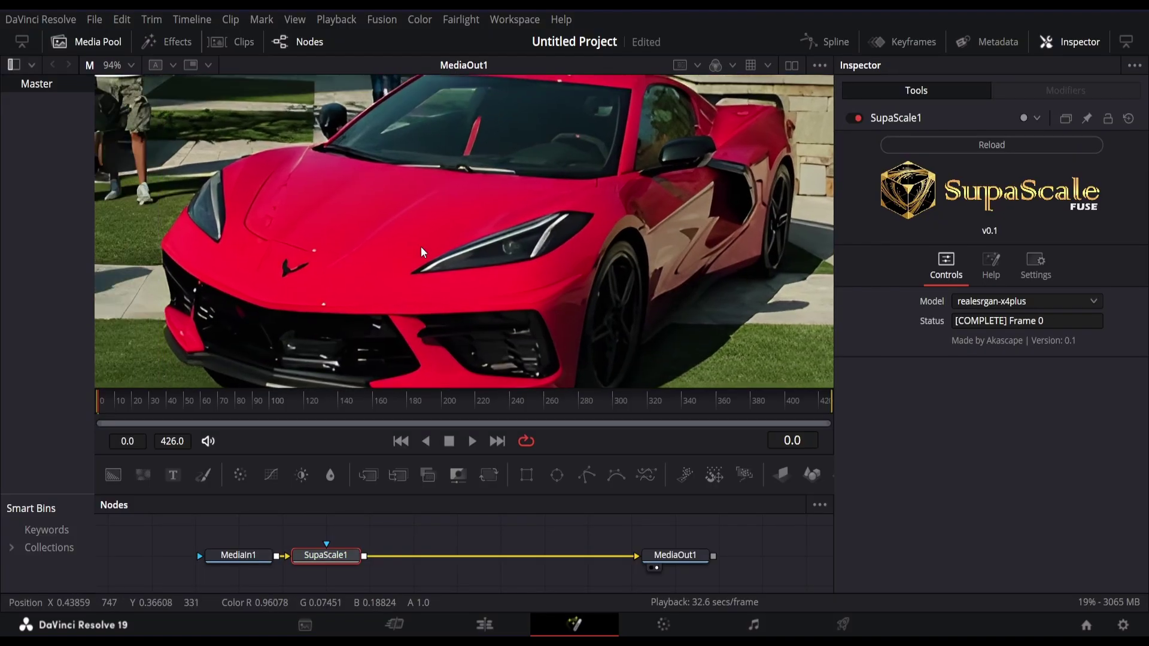
# Show MediaIn1 beside the upscaled MediaOut1 in a dual viewer and compare the red car's detail
pyautogui.click(792, 65)
pyautogui.click(214, 568)
pyautogui.scroll(5, 307, 248)
pyautogui.moveTo(123, 269); pyautogui.dragTo(182, 248)
pyautogui.moveTo(274, 247); pyautogui.dragTo(231, 247)
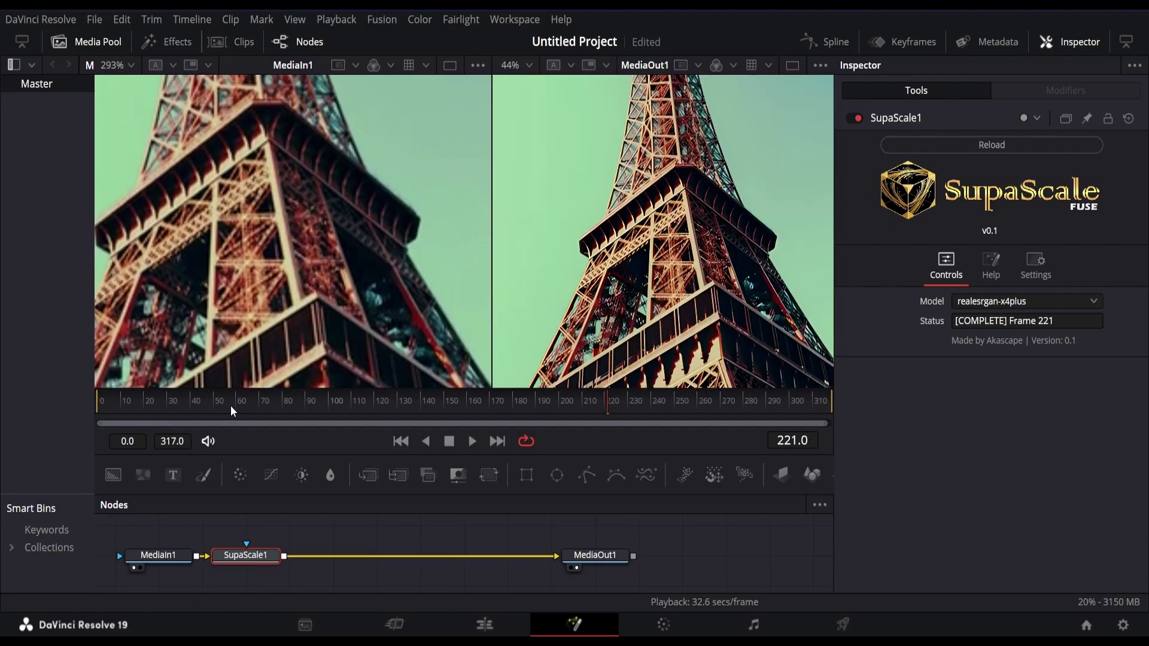
# Go to frame 57 of the Eiffel Tower clip and examine the ironwork around the arch in MediaIn1 against MediaOut1
pyautogui.click(231, 407)
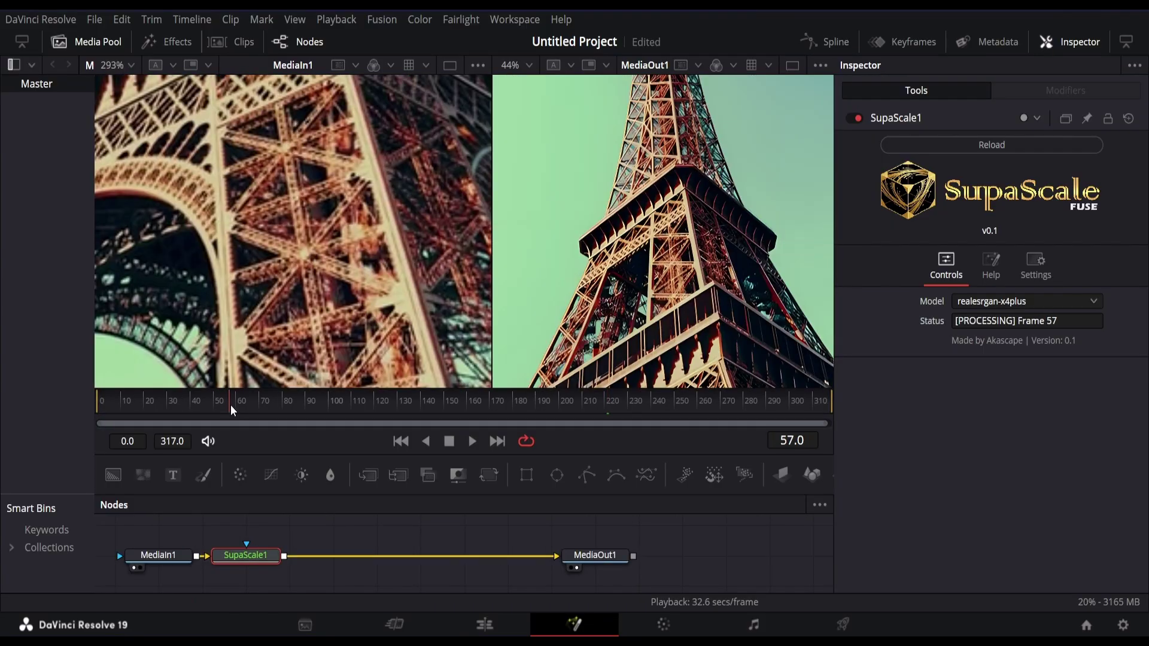
pyautogui.scroll(-3, 251, 260)
pyautogui.scroll(-1, 251, 257)
pyautogui.scroll(1, 251, 257)
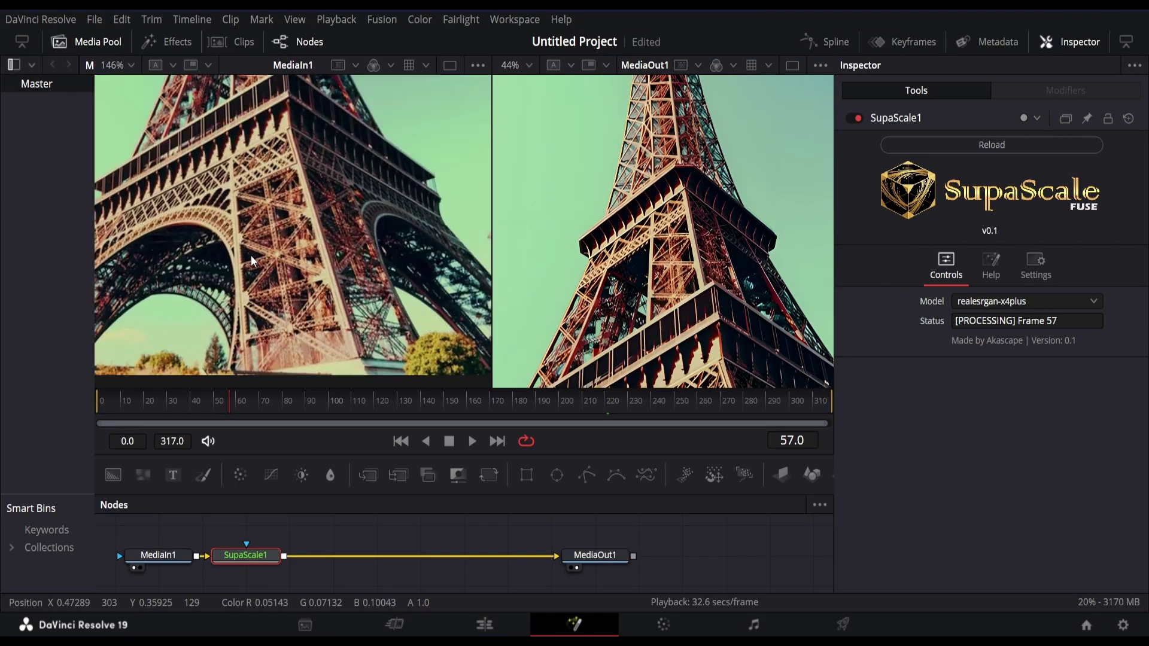
pyautogui.moveTo(217, 202); pyautogui.dragTo(340, 217)
pyautogui.scroll(2, 341, 222)
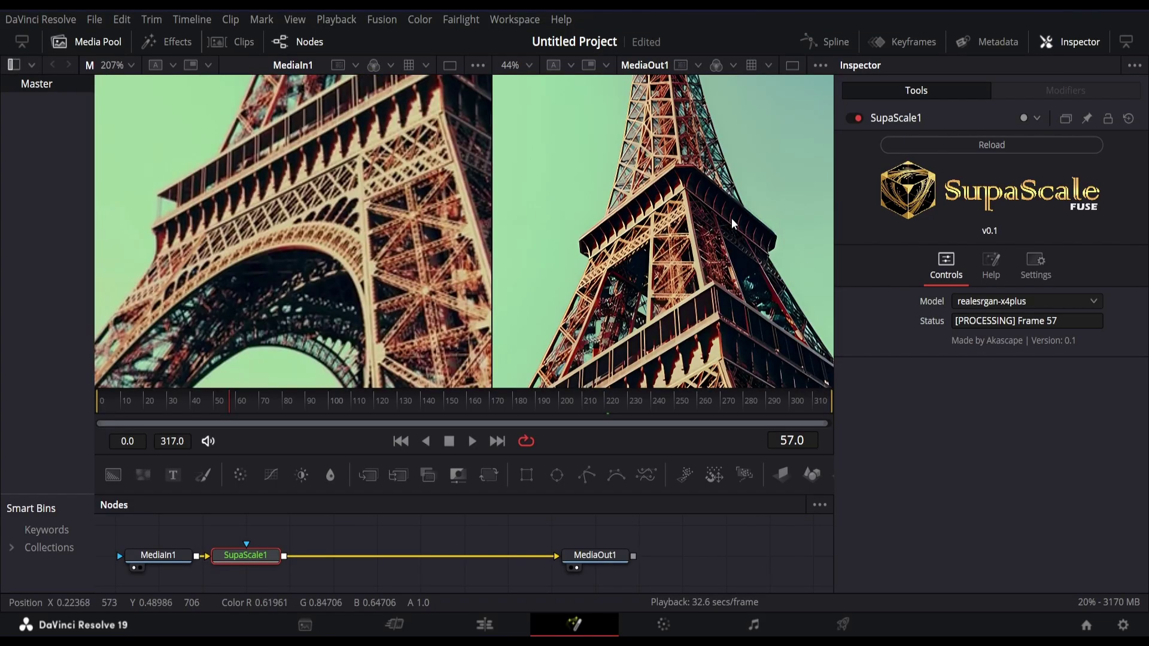
pyautogui.scroll(3, 651, 221)
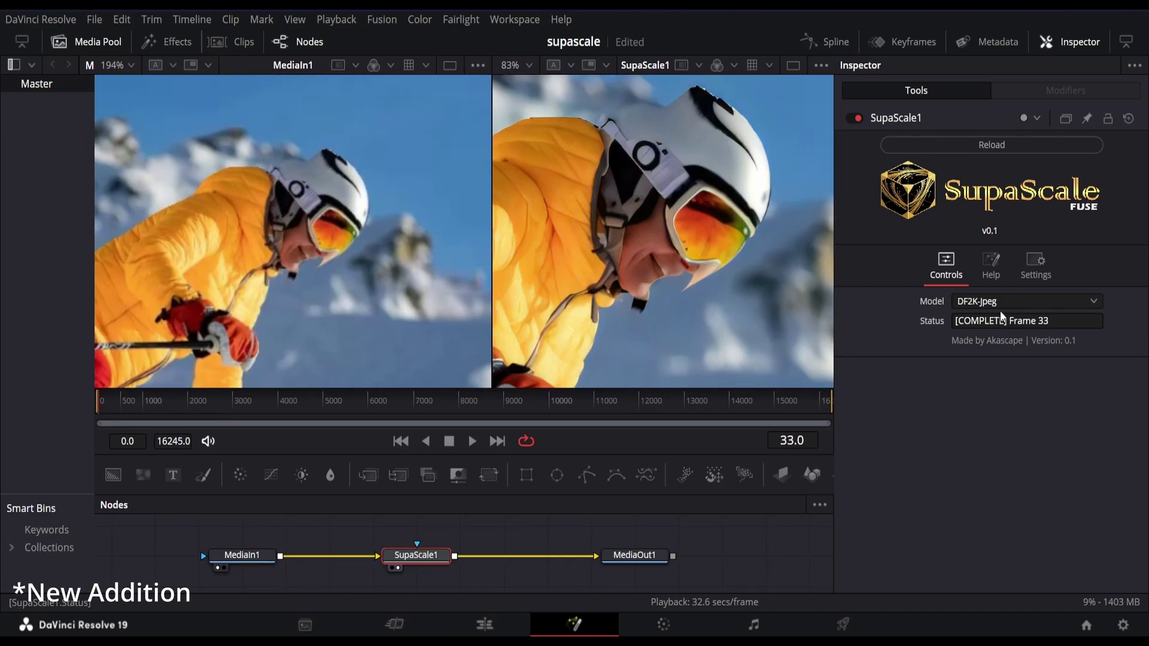
# Check the skier clip's SupaScale1 model choice, keeping DF2K-Jpeg, and compare the helmet and goggles between MediaIn1 and SupaScale1
pyautogui.click(1009, 302)
pyautogui.click(1009, 303)
pyautogui.scroll(4, 367, 182)
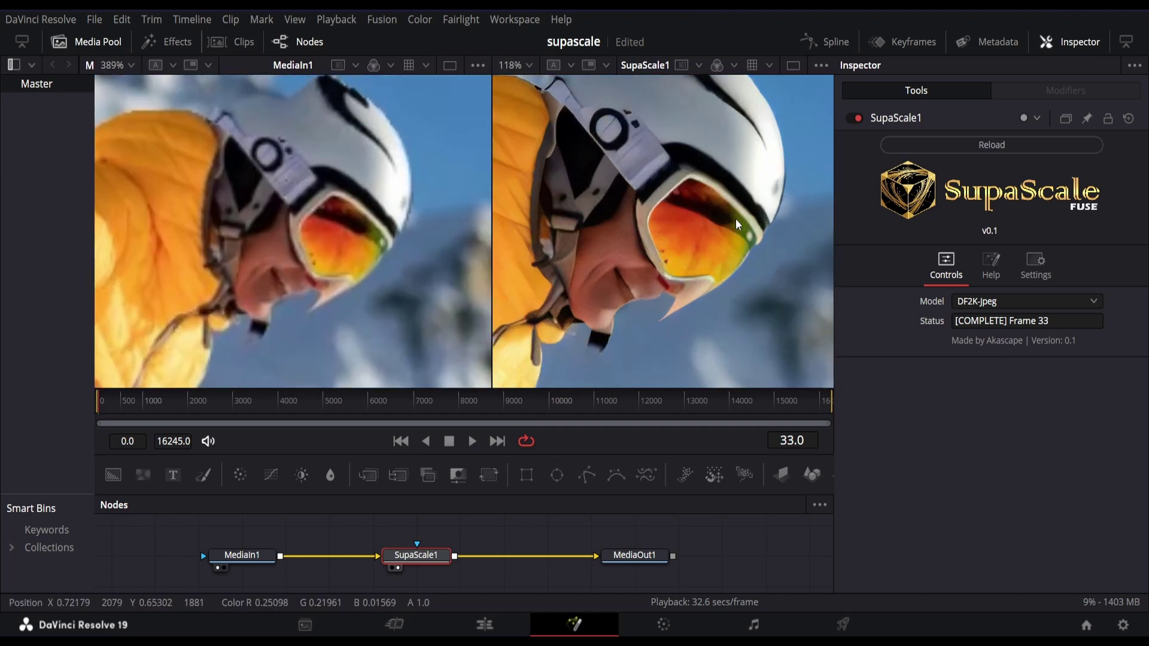
# Compare the skier's clothing, ski pole, snow spray and mountain background between MediaIn1 and SupaScale1
pyautogui.scroll(-6, 735, 217)
pyautogui.moveTo(699, 256); pyautogui.dragTo(635, 314)
pyautogui.scroll(-4, 309, 269)
pyautogui.moveTo(309, 270); pyautogui.dragTo(521, 240)
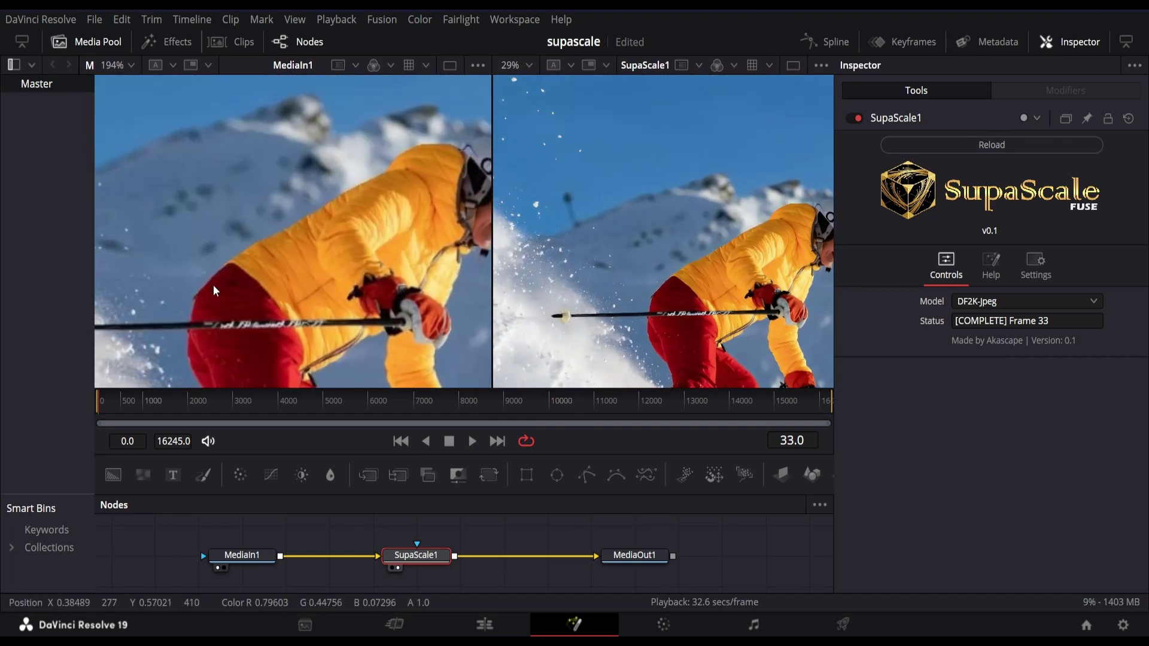
pyautogui.moveTo(216, 285); pyautogui.dragTo(328, 264)
pyautogui.hscroll(-2, 197, 254)
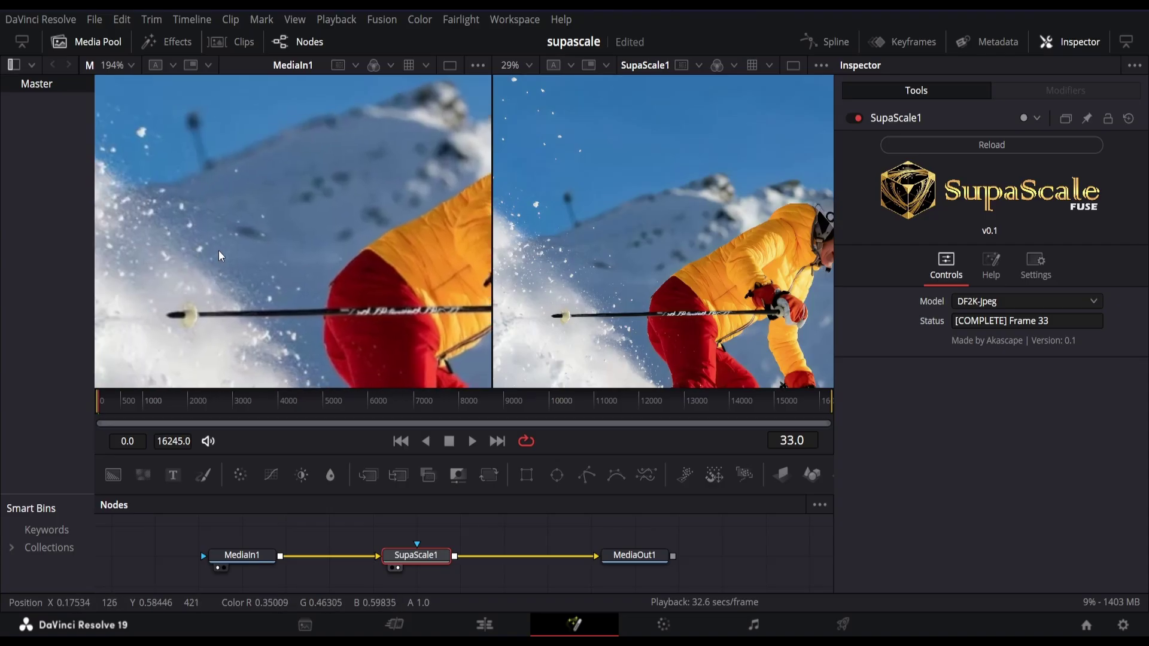
pyautogui.hscroll(4, 694, 260)
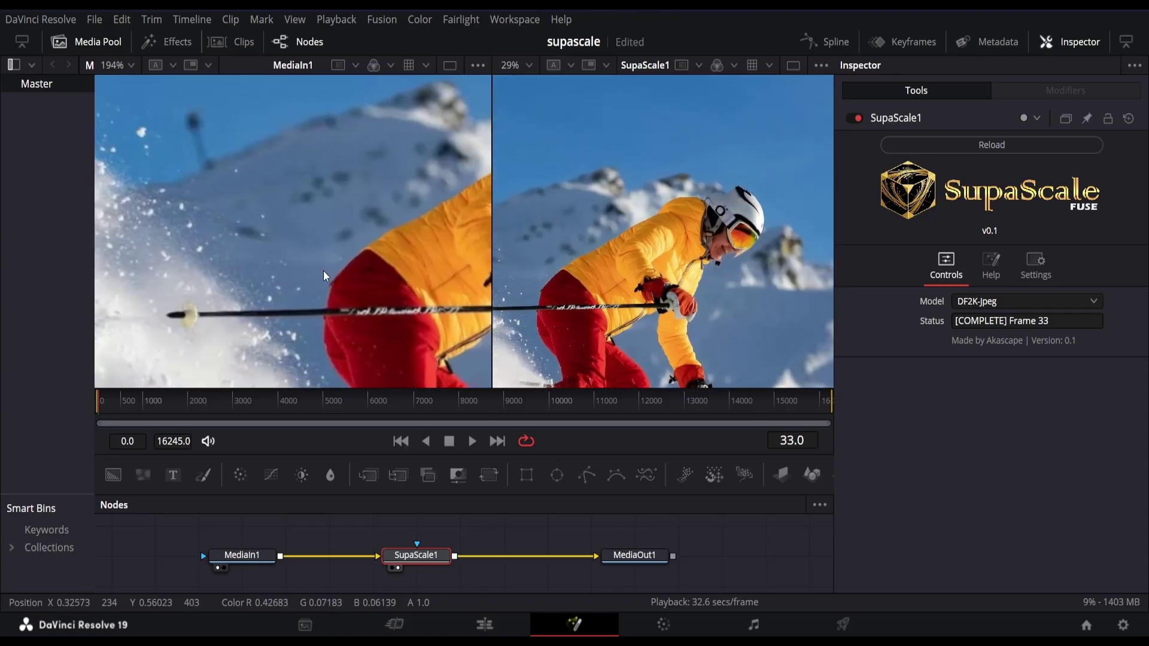
pyautogui.hscroll(5, 192, 269)
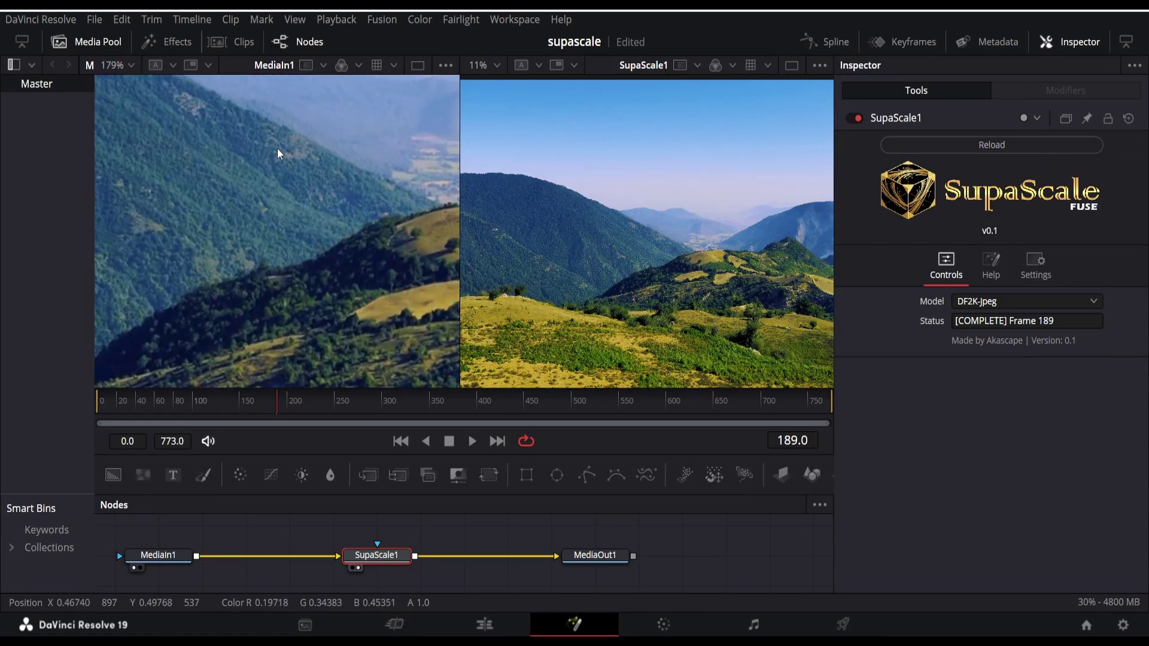
# Compare the grassy hill, trees and vineyard in the mountain landscape clip between MediaIn1 and SupaScale1
pyautogui.scroll(10, 701, 258)
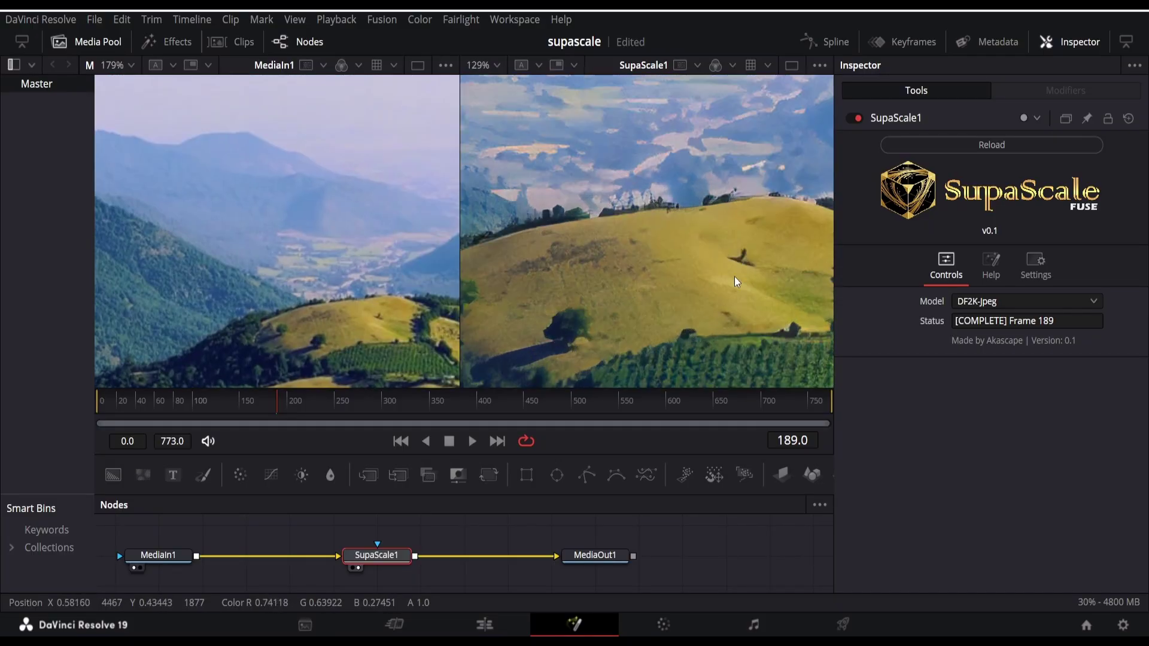
pyautogui.scroll(-3, 661, 290)
pyautogui.scroll(5, 389, 299)
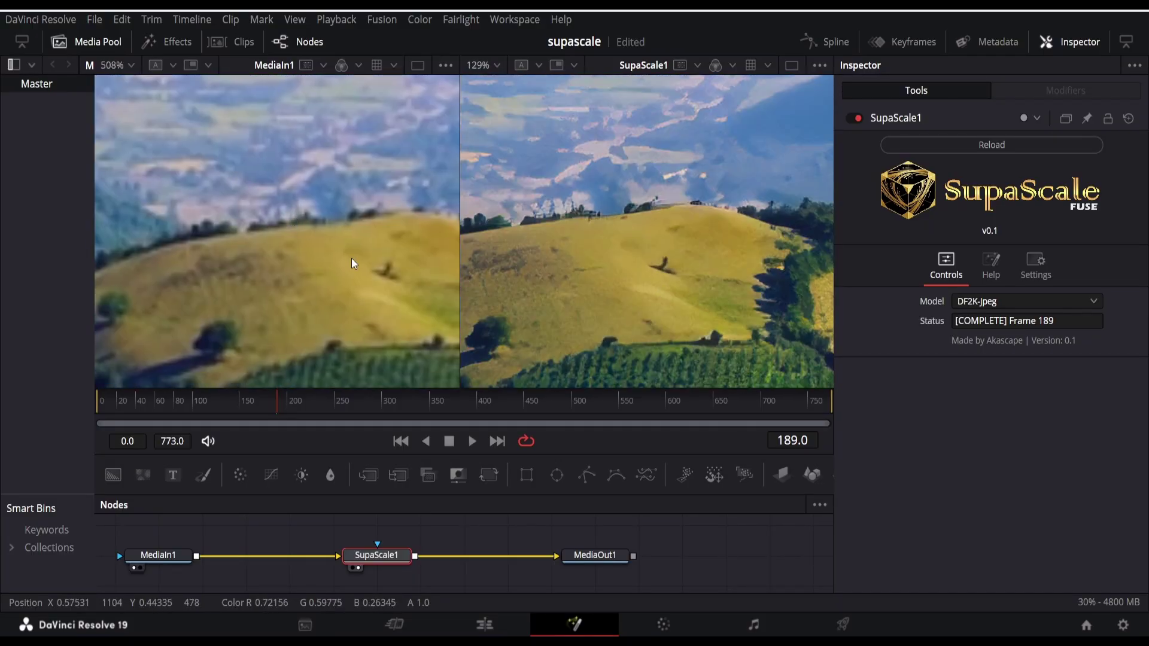
pyautogui.scroll(-2, 354, 264)
pyautogui.moveTo(356, 283); pyautogui.dragTo(280, 198)
pyautogui.moveTo(808, 332); pyautogui.dragTo(674, 223)
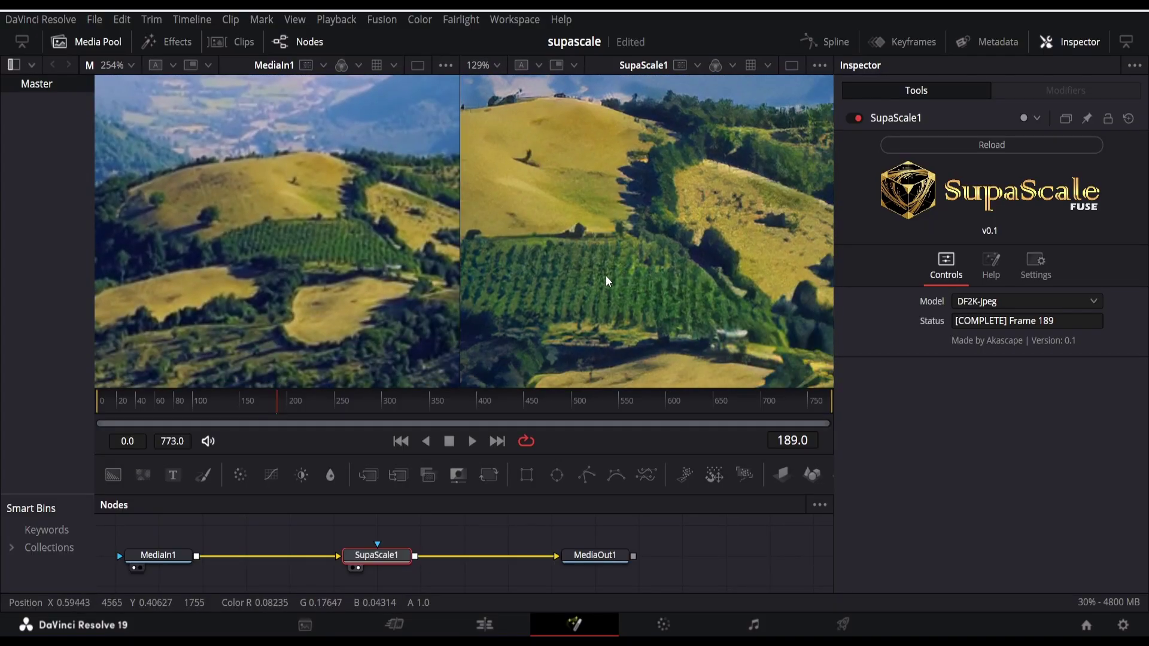